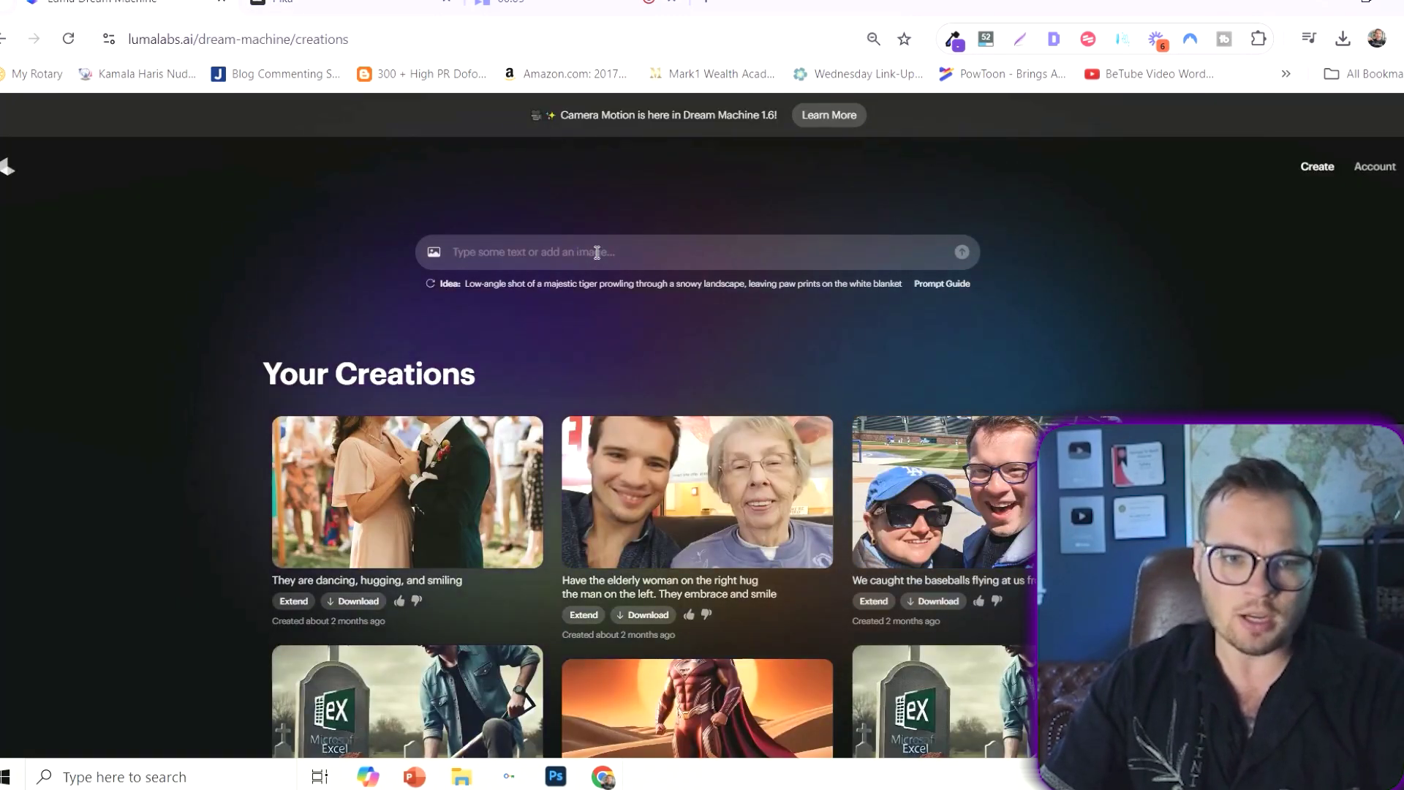
- Click into Luma's prompt box, then switch over to the Pika site's tab
{"action": "left_click", "coordinate": [690, 260]}
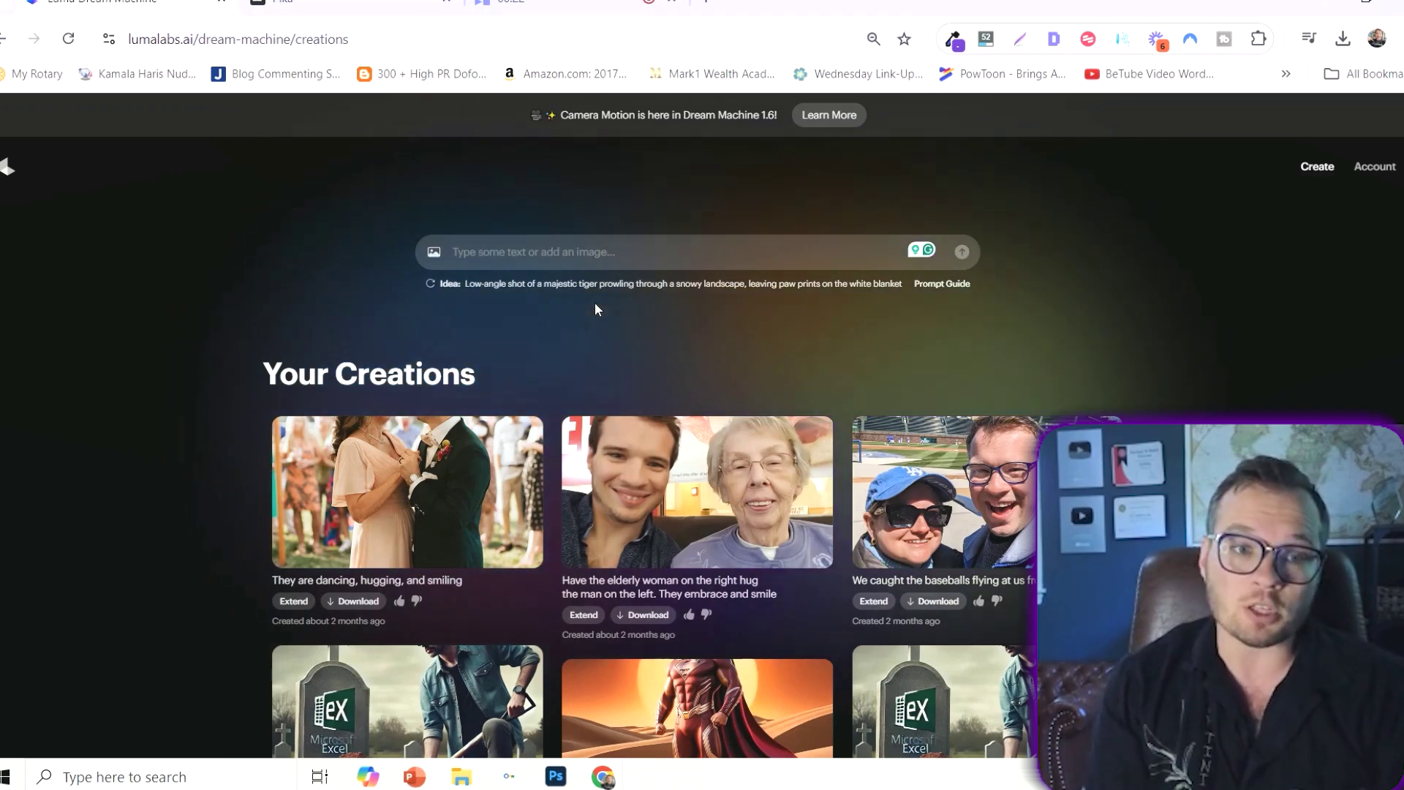
{"action": "left_click", "coordinate": [296, 6]}
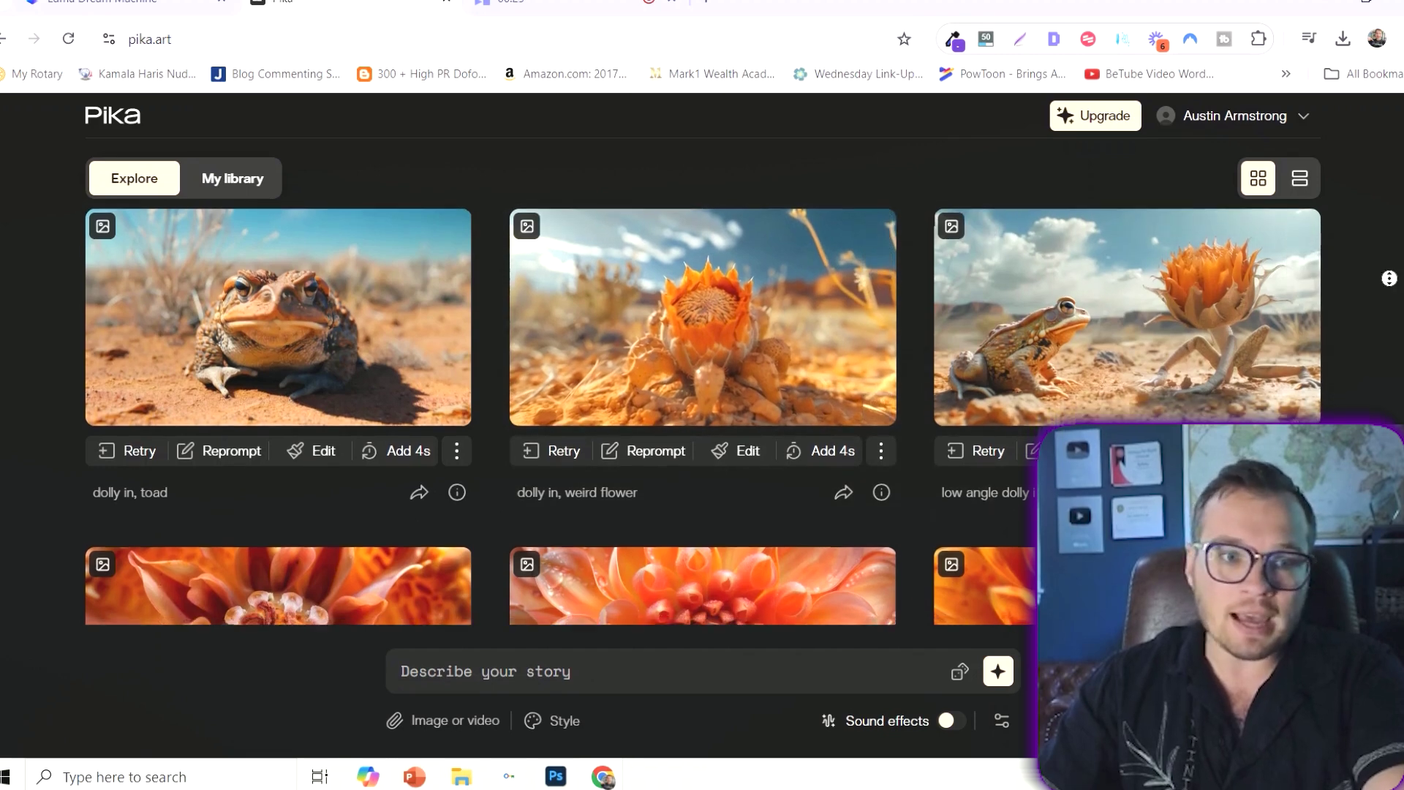
{"action": "scroll", "coordinate": [1379, 321], "scroll_direction": "down", "scroll_amount": 8}
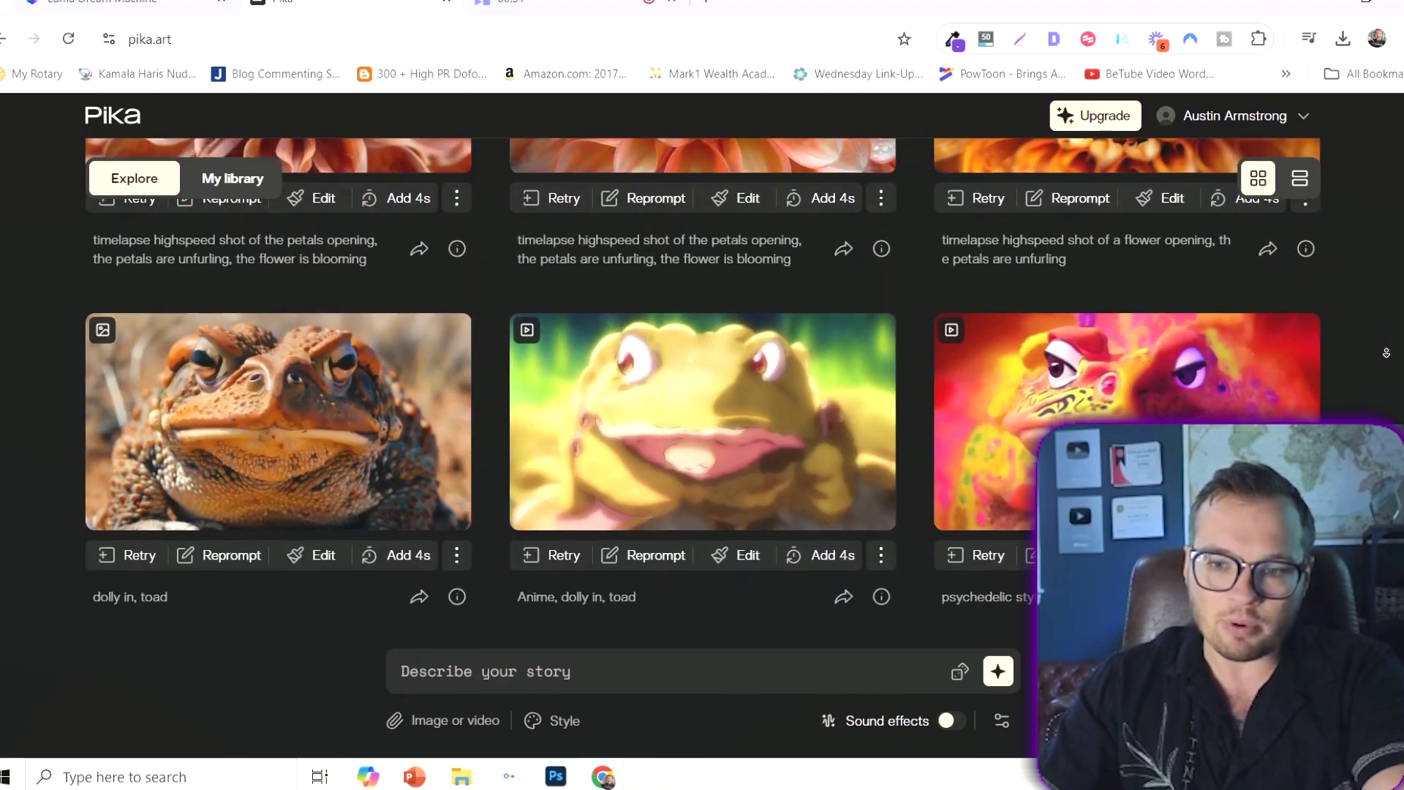
{"action": "scroll", "coordinate": [1386, 353], "scroll_direction": "down", "scroll_amount": 1}
{"action": "mouse_move", "coordinate": [723, 335]}
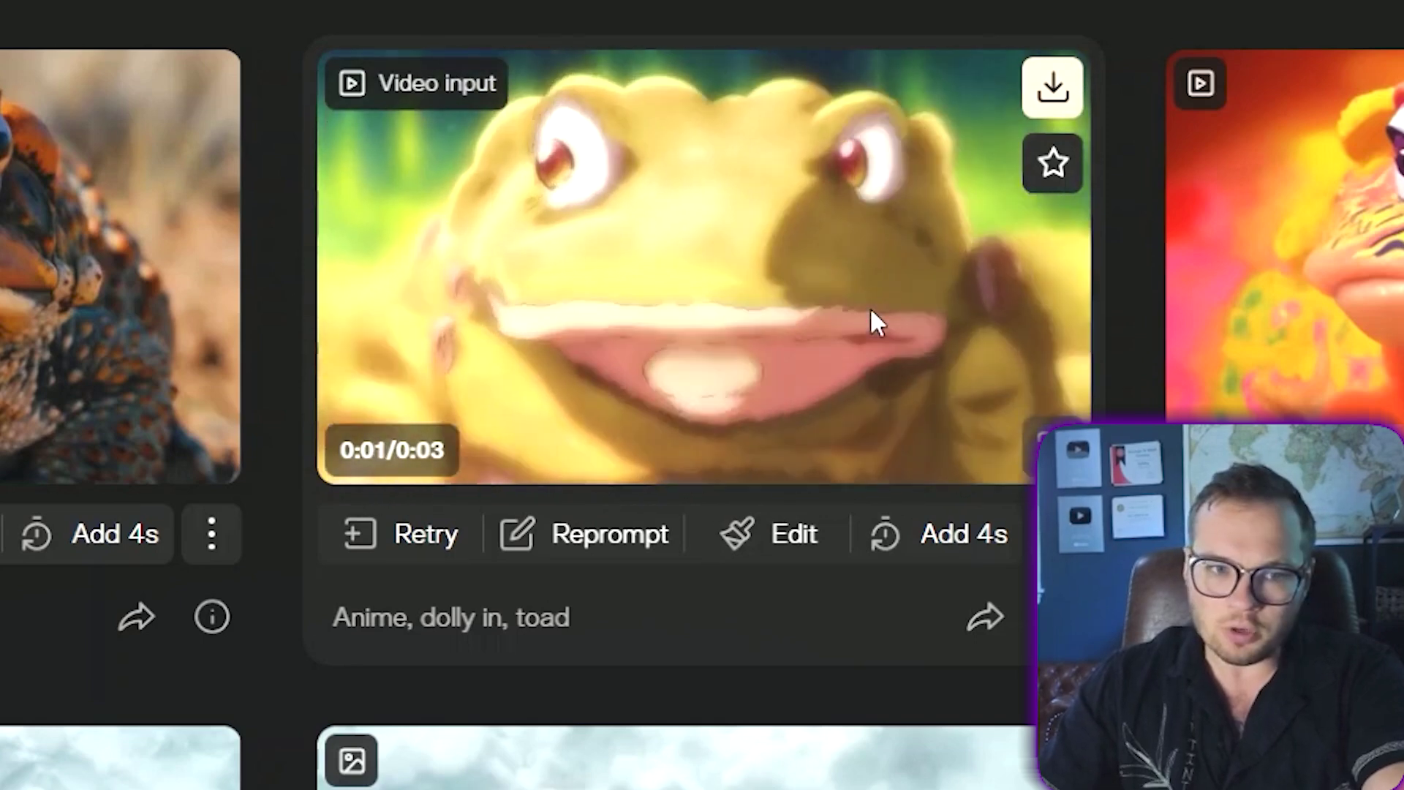
{"action": "scroll", "coordinate": [902, 319], "scroll_direction": "down", "scroll_amount": 5}
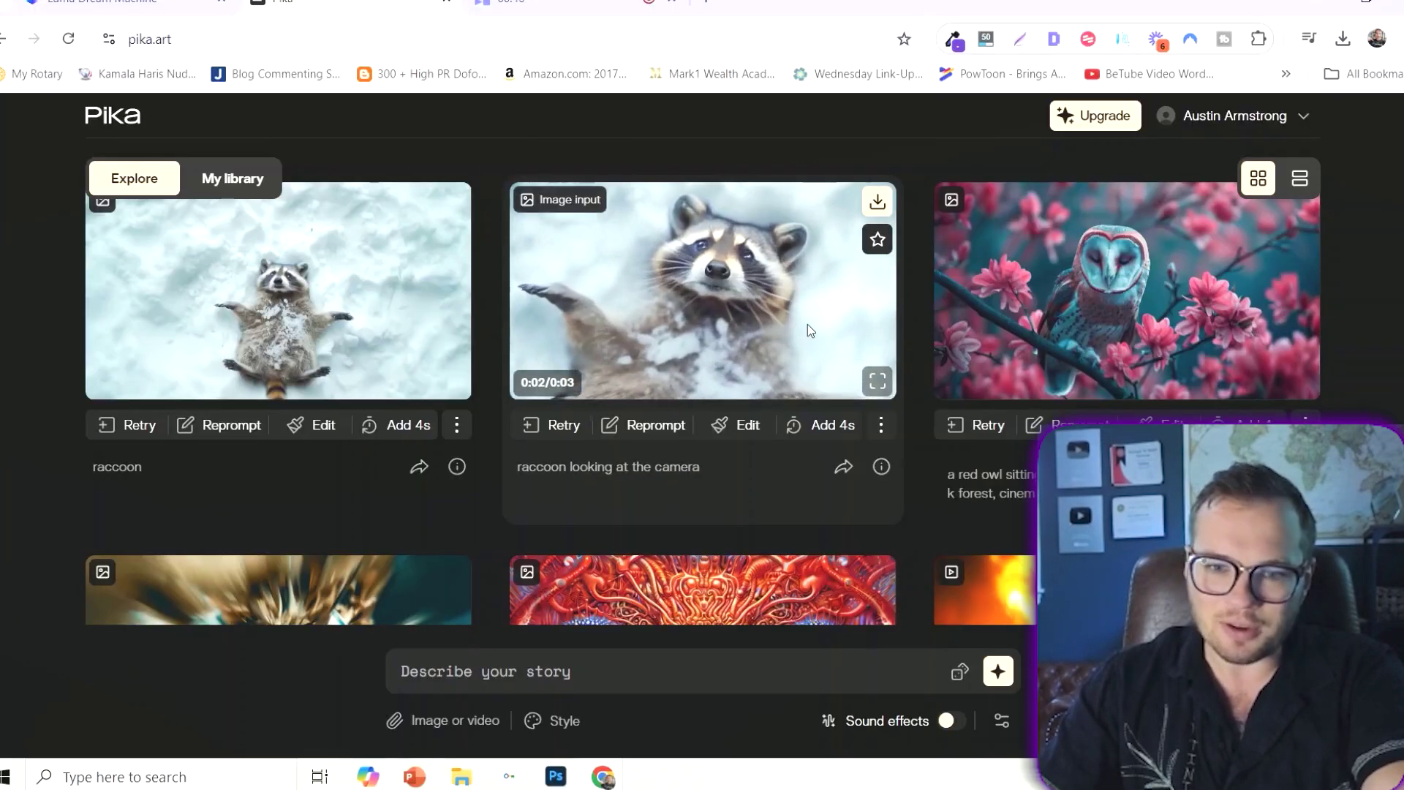
{"action": "scroll", "coordinate": [914, 317], "scroll_direction": "down", "scroll_amount": 5}
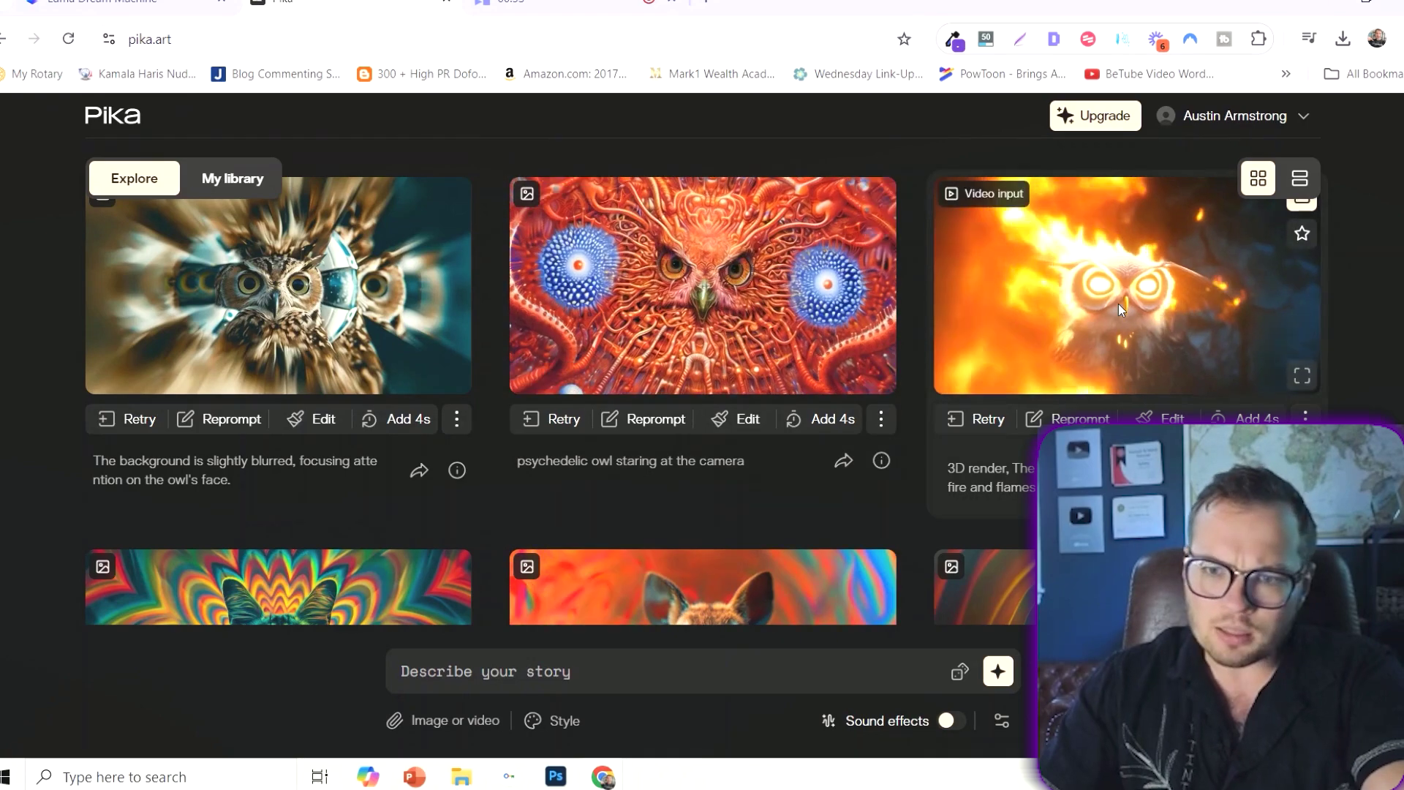
{"action": "scroll", "coordinate": [639, 387], "scroll_direction": "up", "scroll_amount": 5}
{"action": "scroll", "coordinate": [638, 387], "scroll_direction": "up", "scroll_amount": 5}
{"action": "scroll", "coordinate": [800, 248], "scroll_direction": "down", "scroll_amount": 5}
{"action": "scroll", "coordinate": [800, 247], "scroll_direction": "up", "scroll_amount": 5}
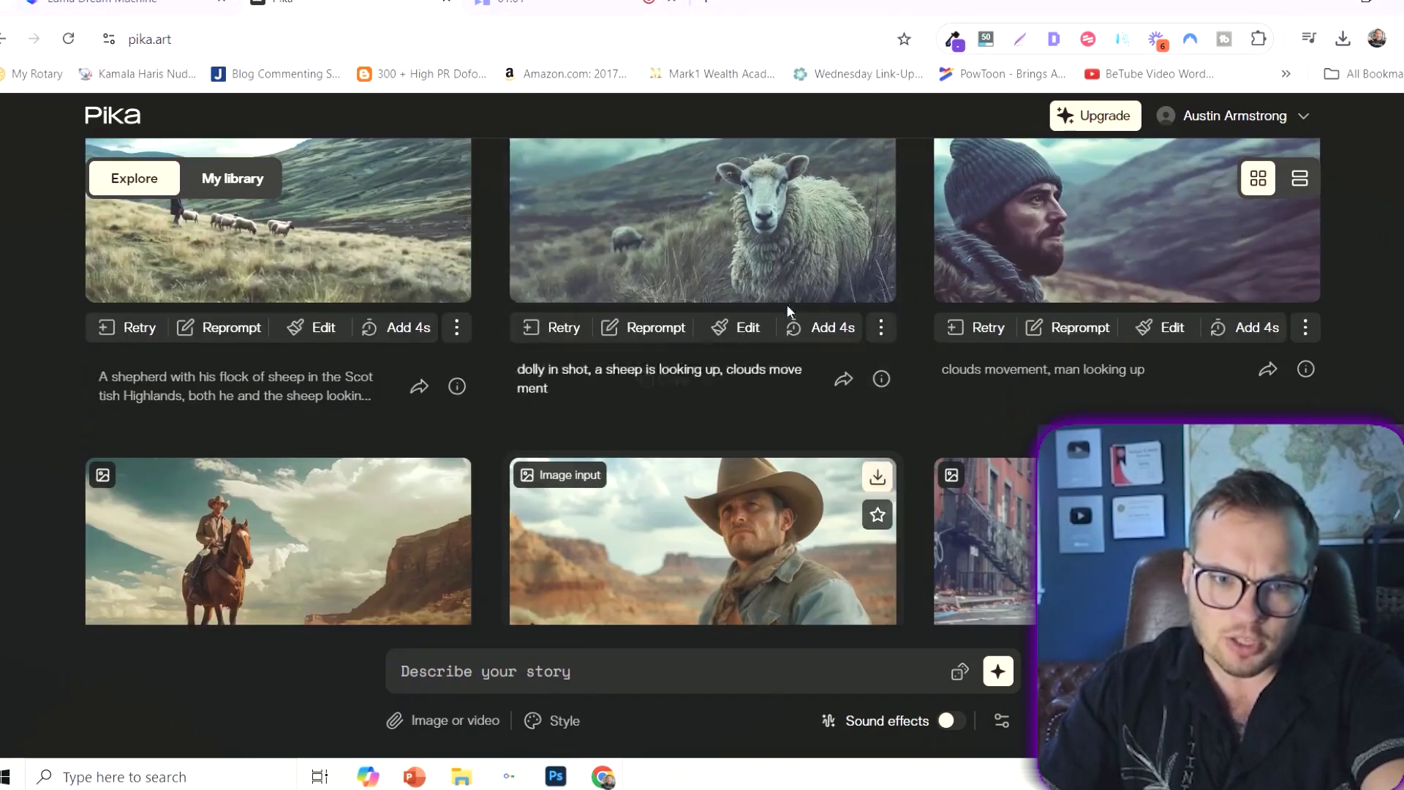
{"action": "scroll", "coordinate": [805, 410], "scroll_direction": "down", "scroll_amount": 5}
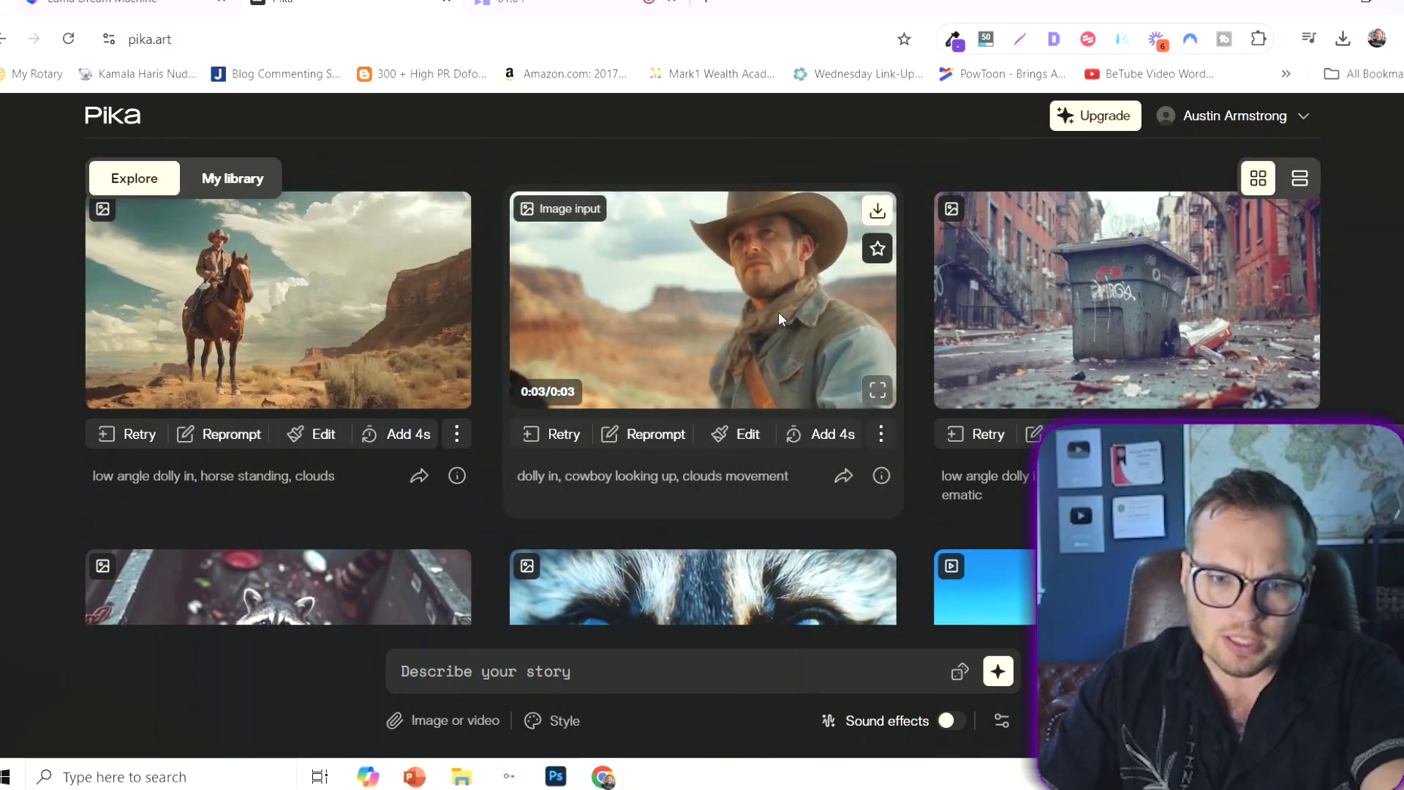
{"action": "scroll", "coordinate": [774, 318], "scroll_direction": "up", "scroll_amount": 3}
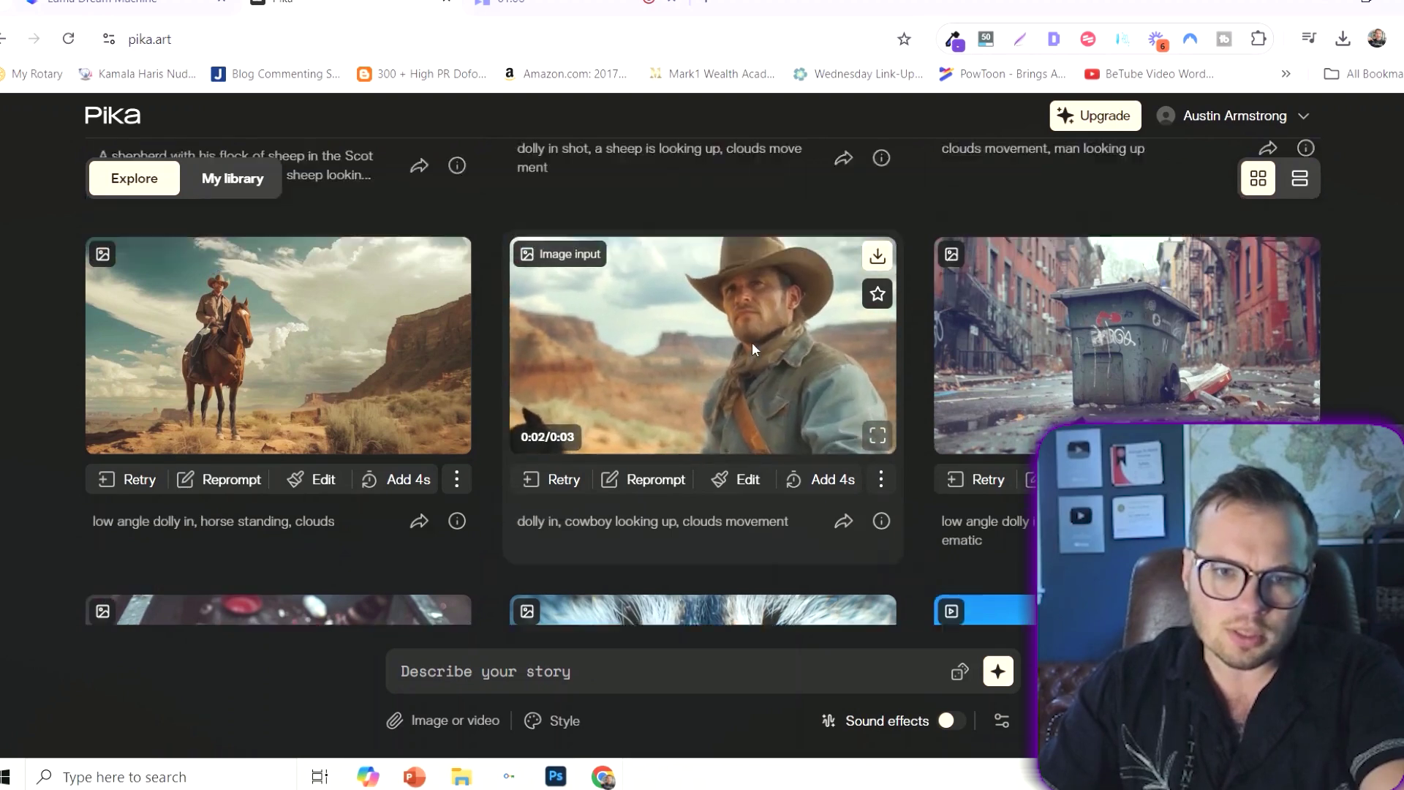
- Apply Pika's 3D style preset so the prompt begins with '3D render,'
{"action": "left_click", "coordinate": [565, 523]}
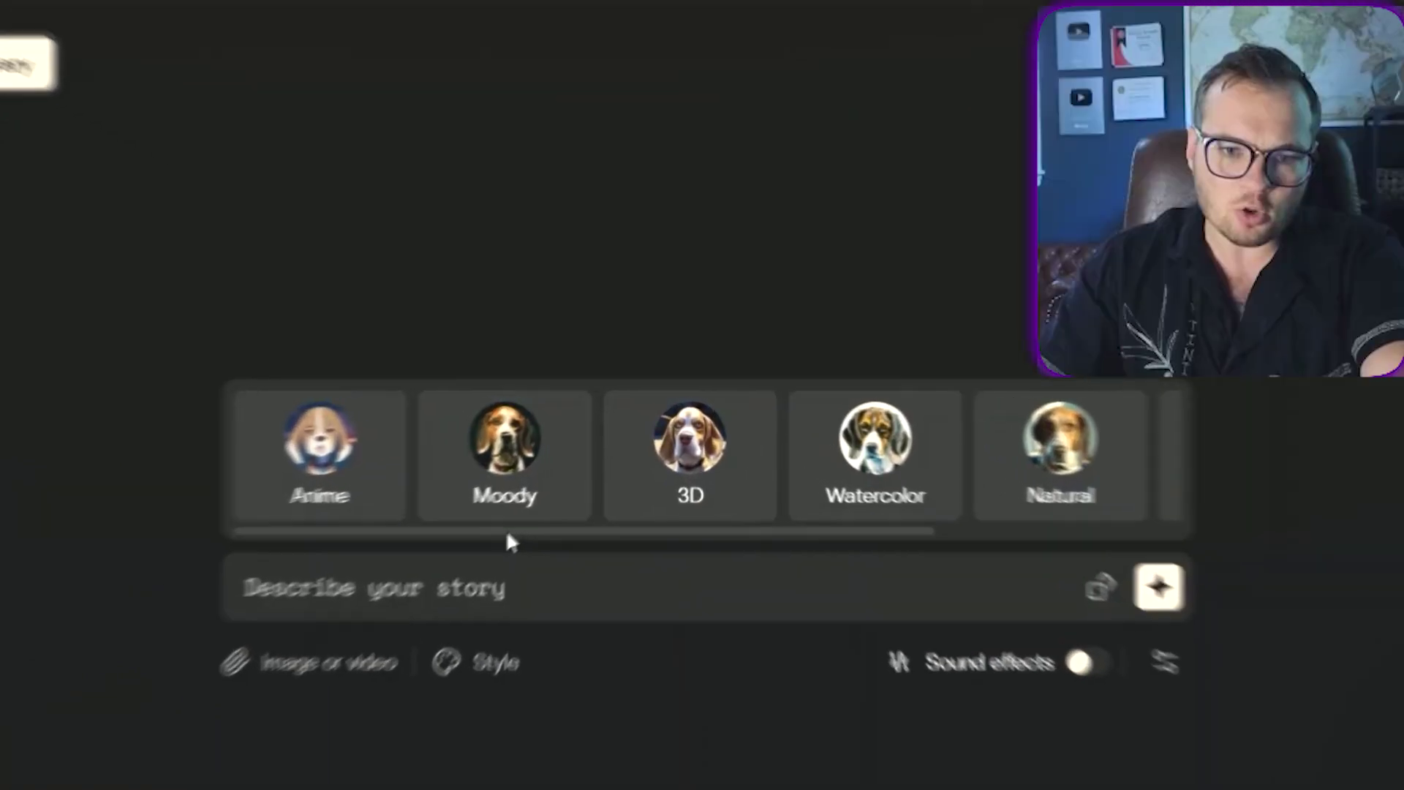
{"action": "left_click_drag", "start_coordinate": [563, 473], "coordinate": [807, 473]}
{"action": "left_click_drag", "start_coordinate": [901, 563], "coordinate": [425, 594]}
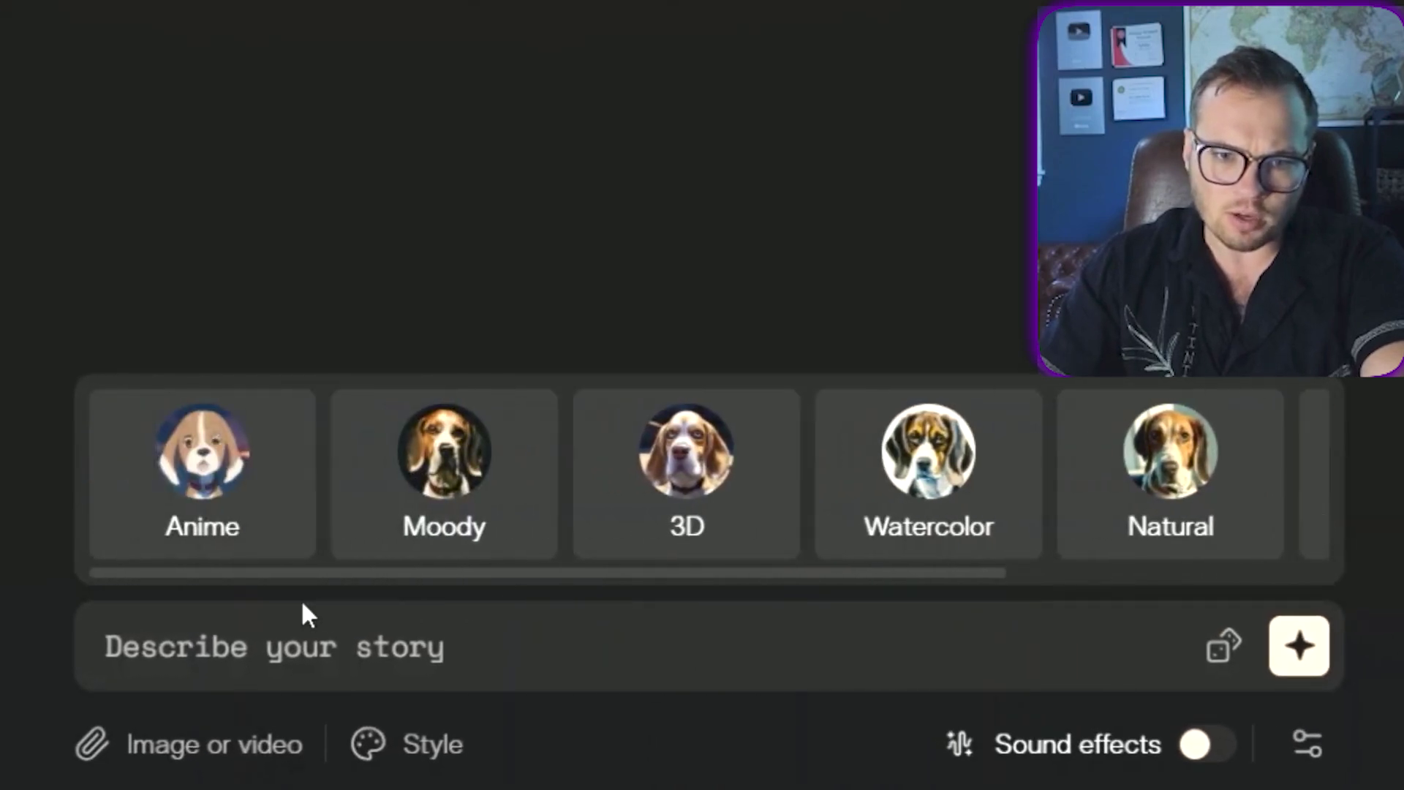
{"action": "left_click", "coordinate": [731, 505]}
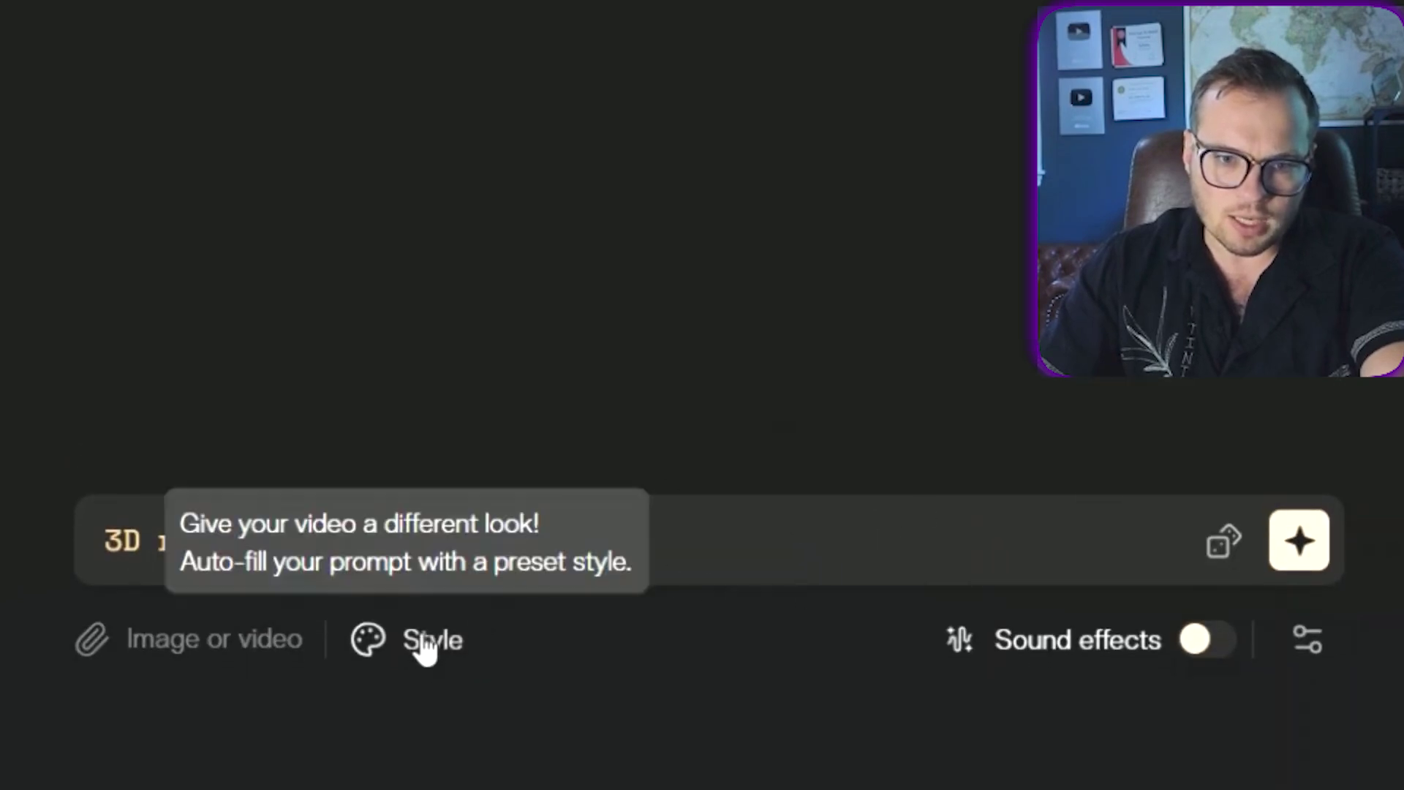
- Turn on sound effects and set the video aspect ratio to 9:16
{"action": "left_click", "coordinate": [1207, 640]}
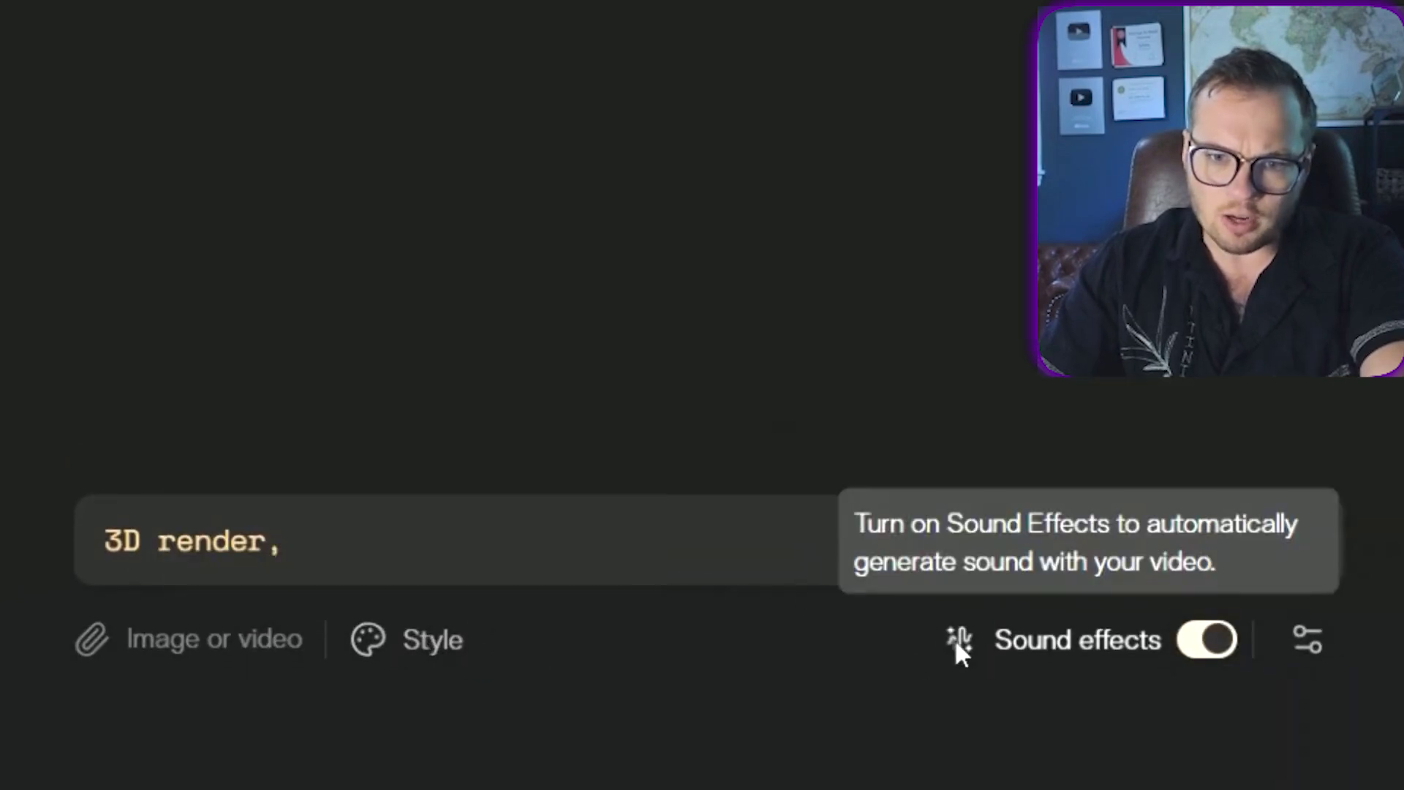
{"action": "left_click", "coordinate": [1307, 640]}
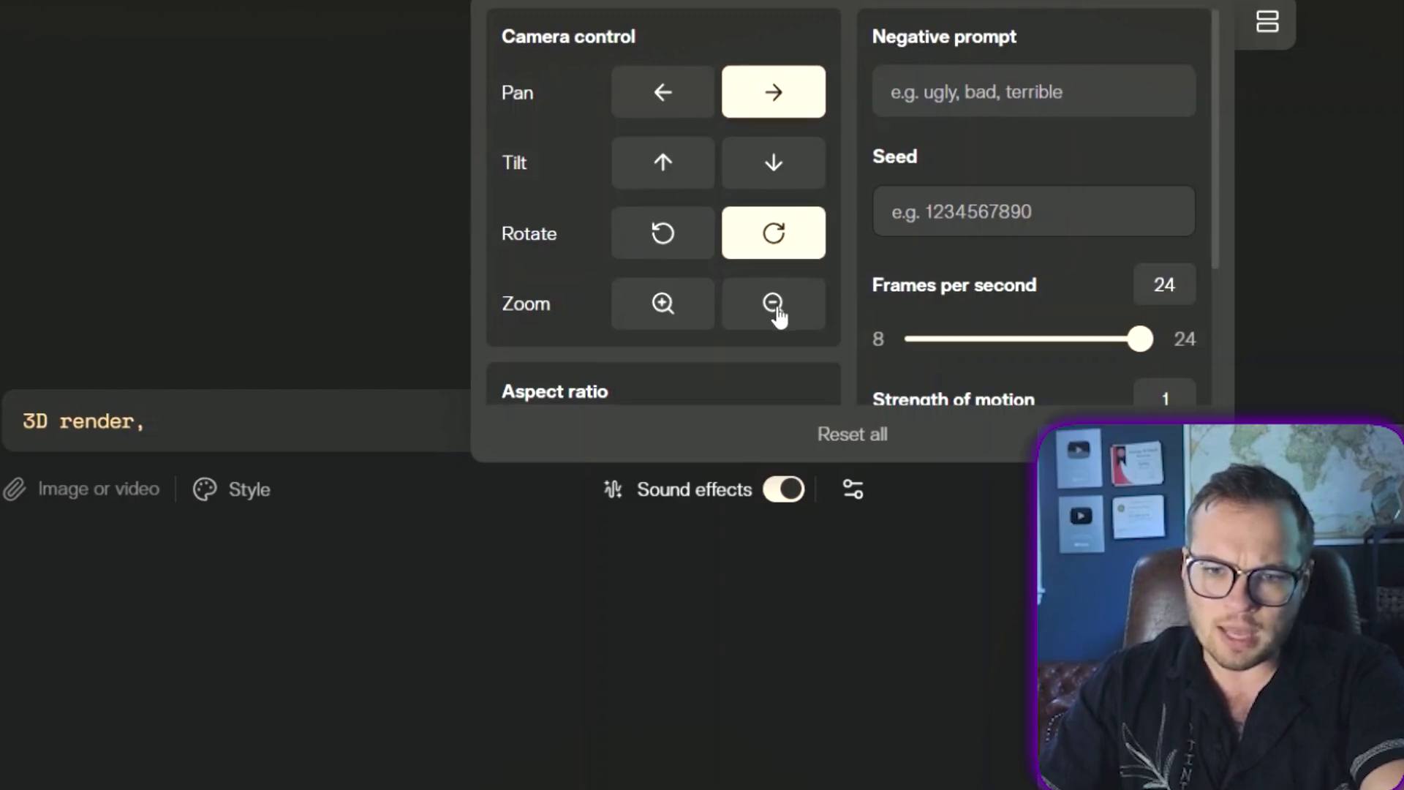
{"action": "scroll", "coordinate": [571, 275], "scroll_direction": "down", "scroll_amount": 3}
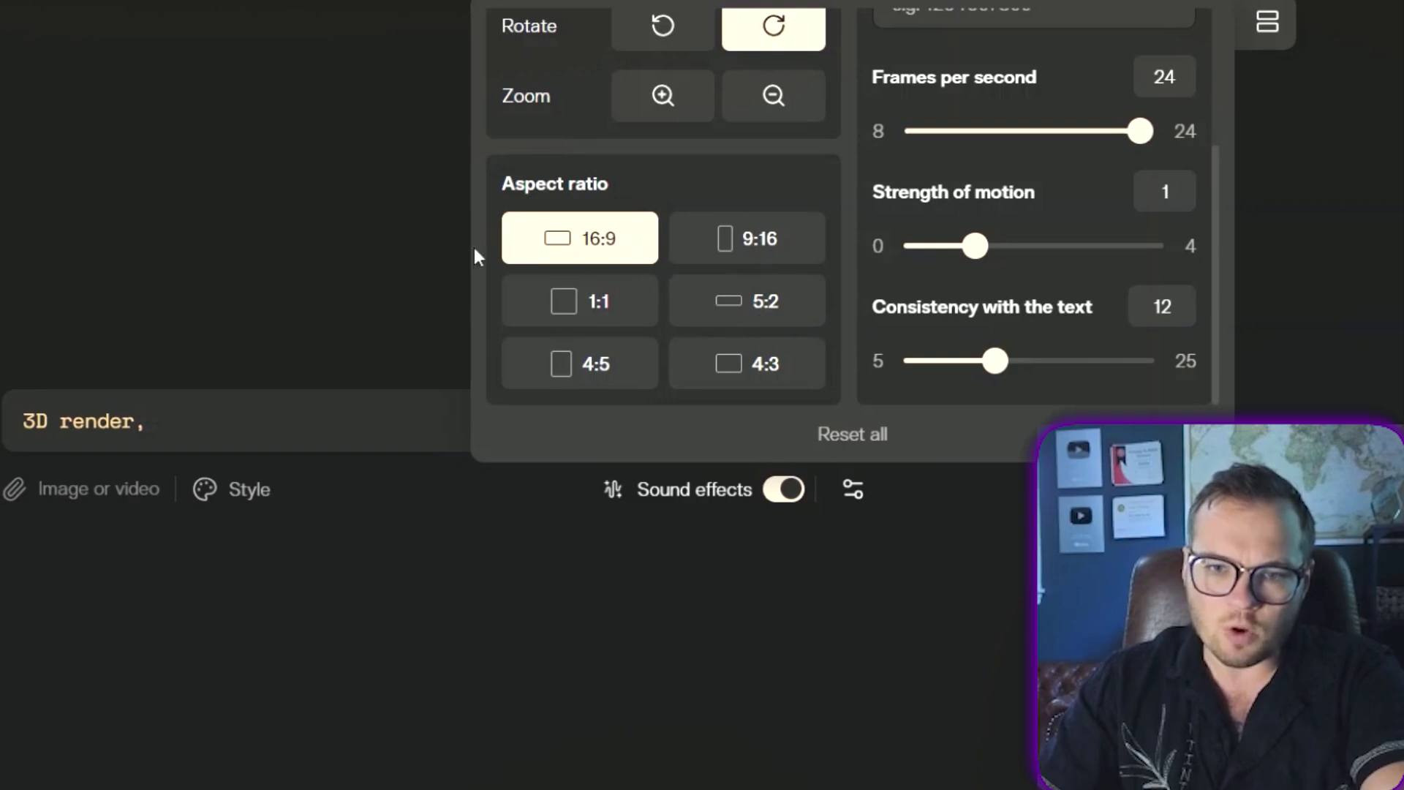
{"action": "left_click", "coordinate": [760, 258]}
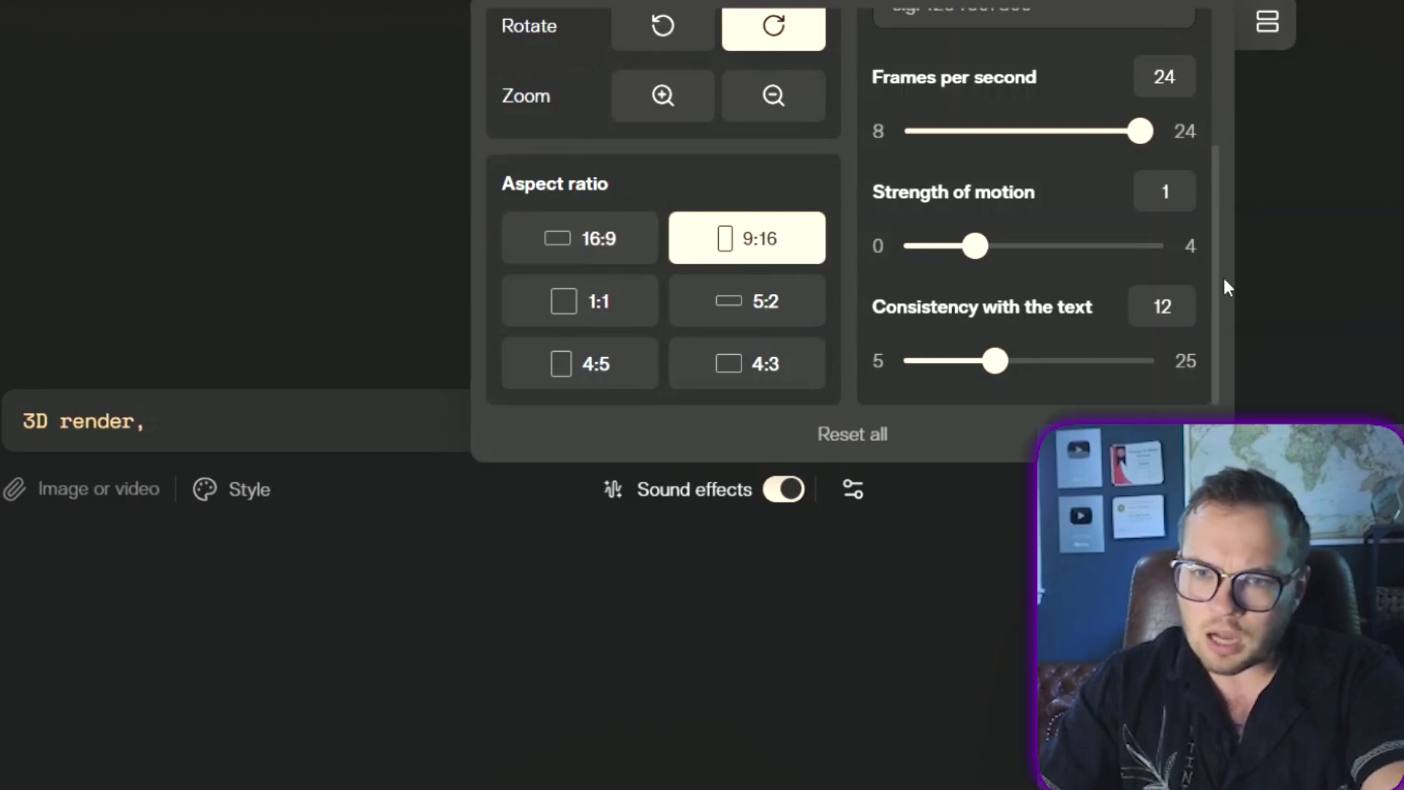
{"action": "scroll", "coordinate": [1091, 141], "scroll_direction": "up", "scroll_amount": 3}
{"action": "scroll", "coordinate": [982, 103], "scroll_direction": "down", "scroll_amount": 3}
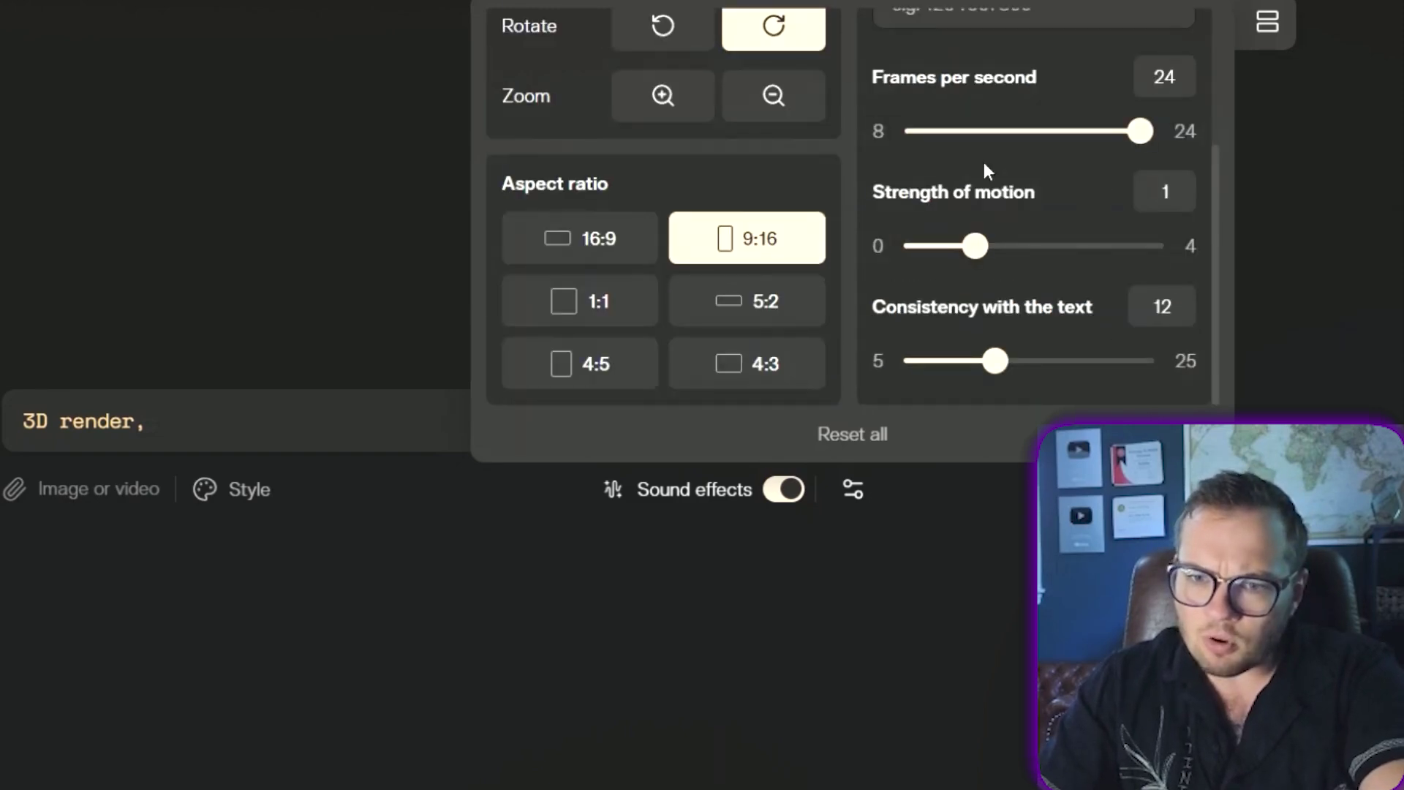
{"action": "scroll", "coordinate": [1197, 188], "scroll_direction": "up", "scroll_amount": 3}
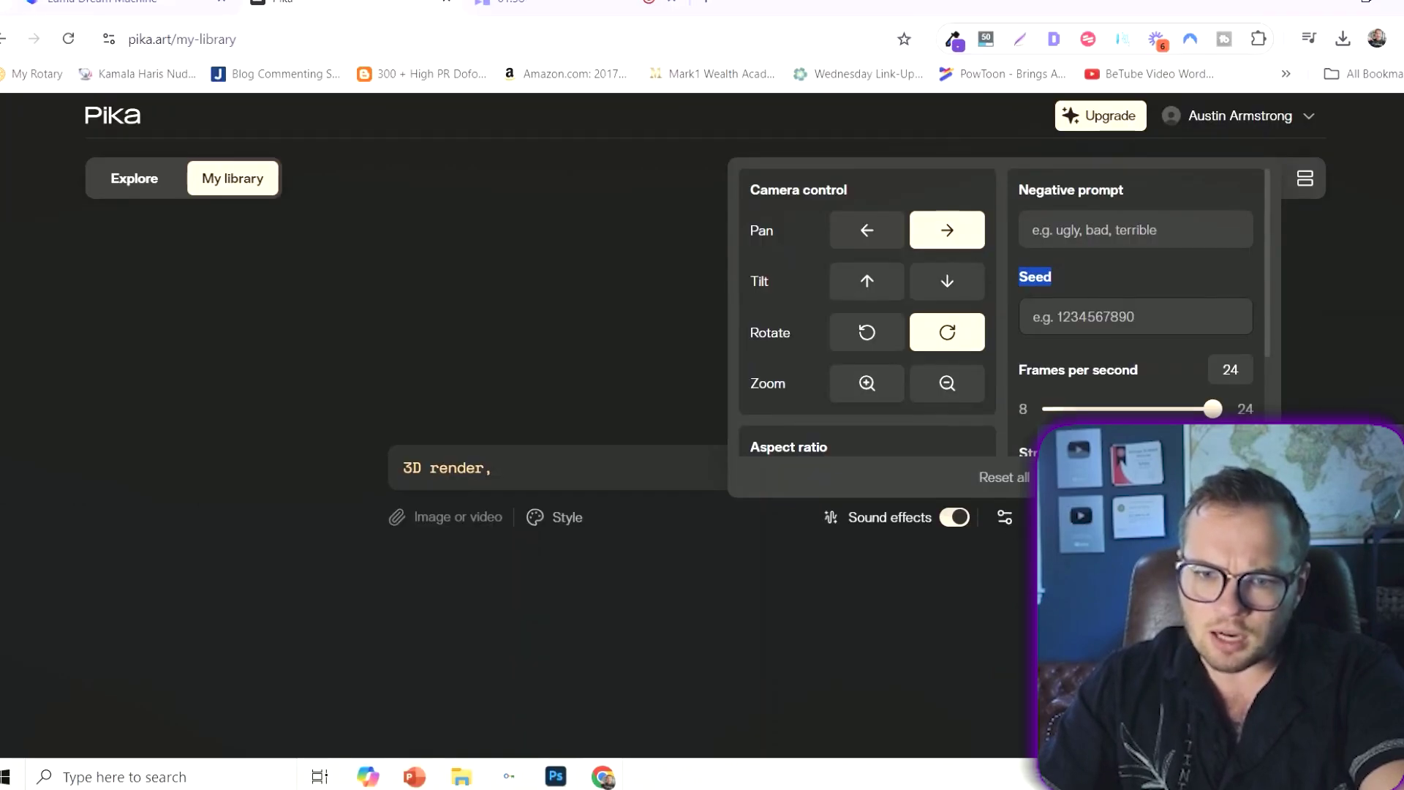
{"action": "left_click", "coordinate": [633, 476]}
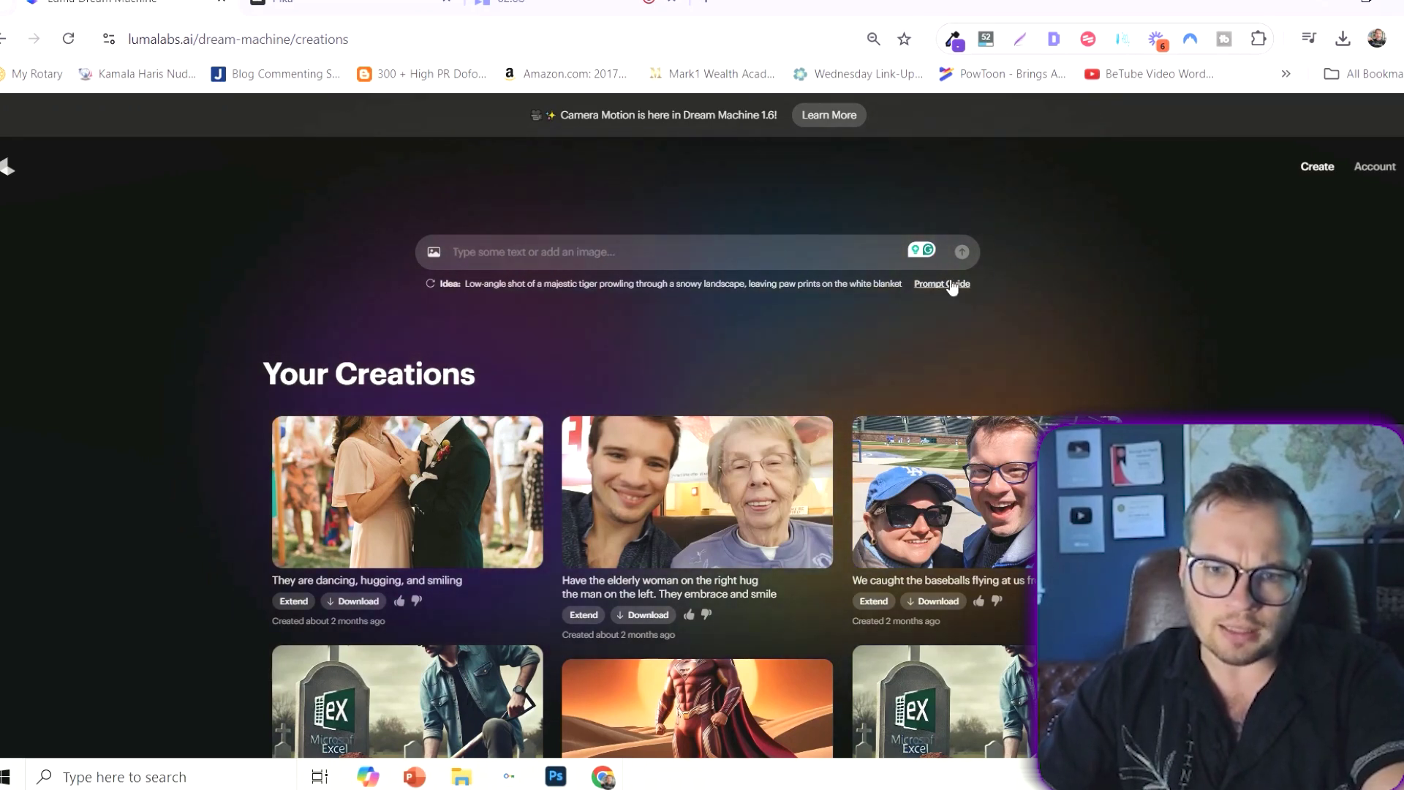
- Read through Luma's Notion Prompt Guide, then start a prompt with 'cama'
{"action": "left_click", "coordinate": [923, 285]}
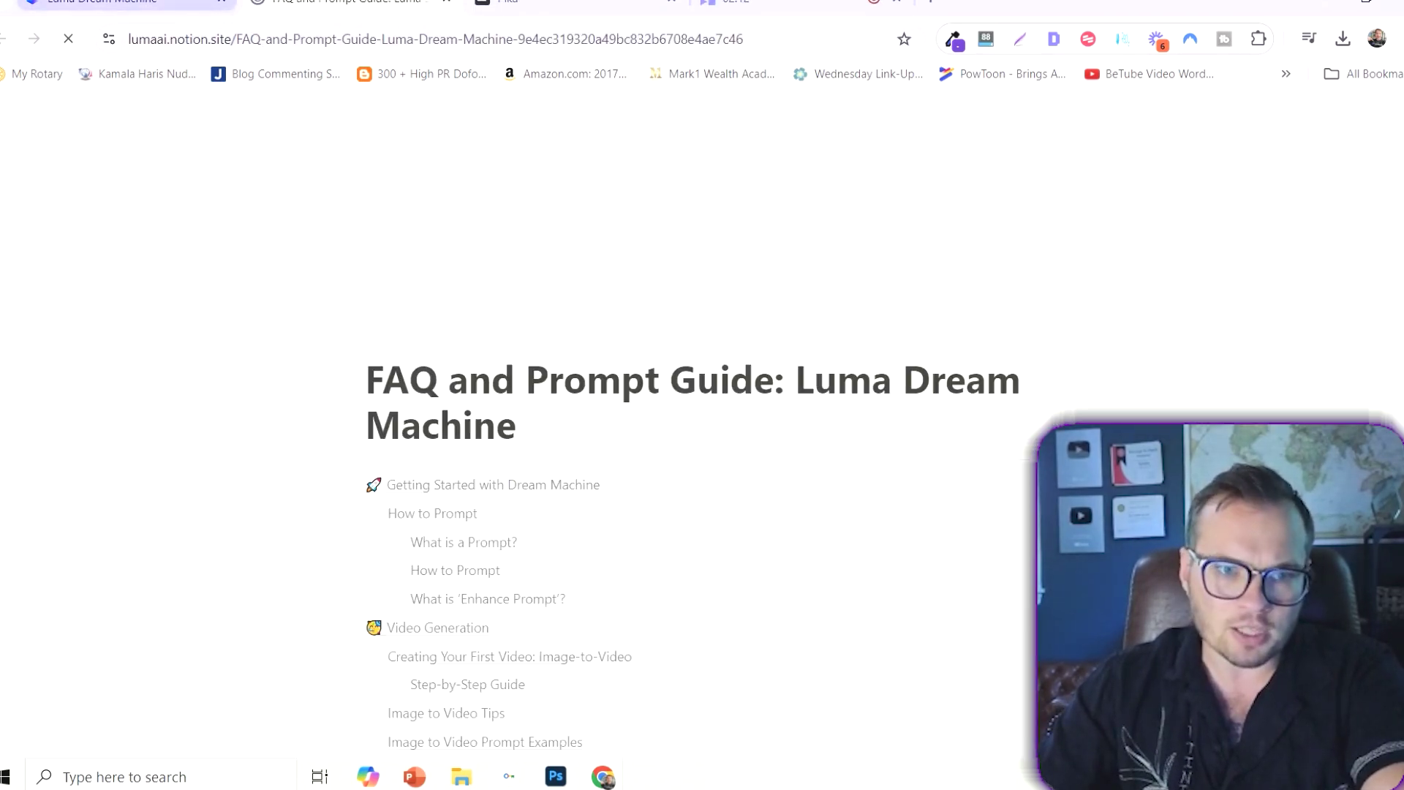
{"action": "scroll", "coordinate": [542, 479], "scroll_direction": "down", "scroll_amount": 10}
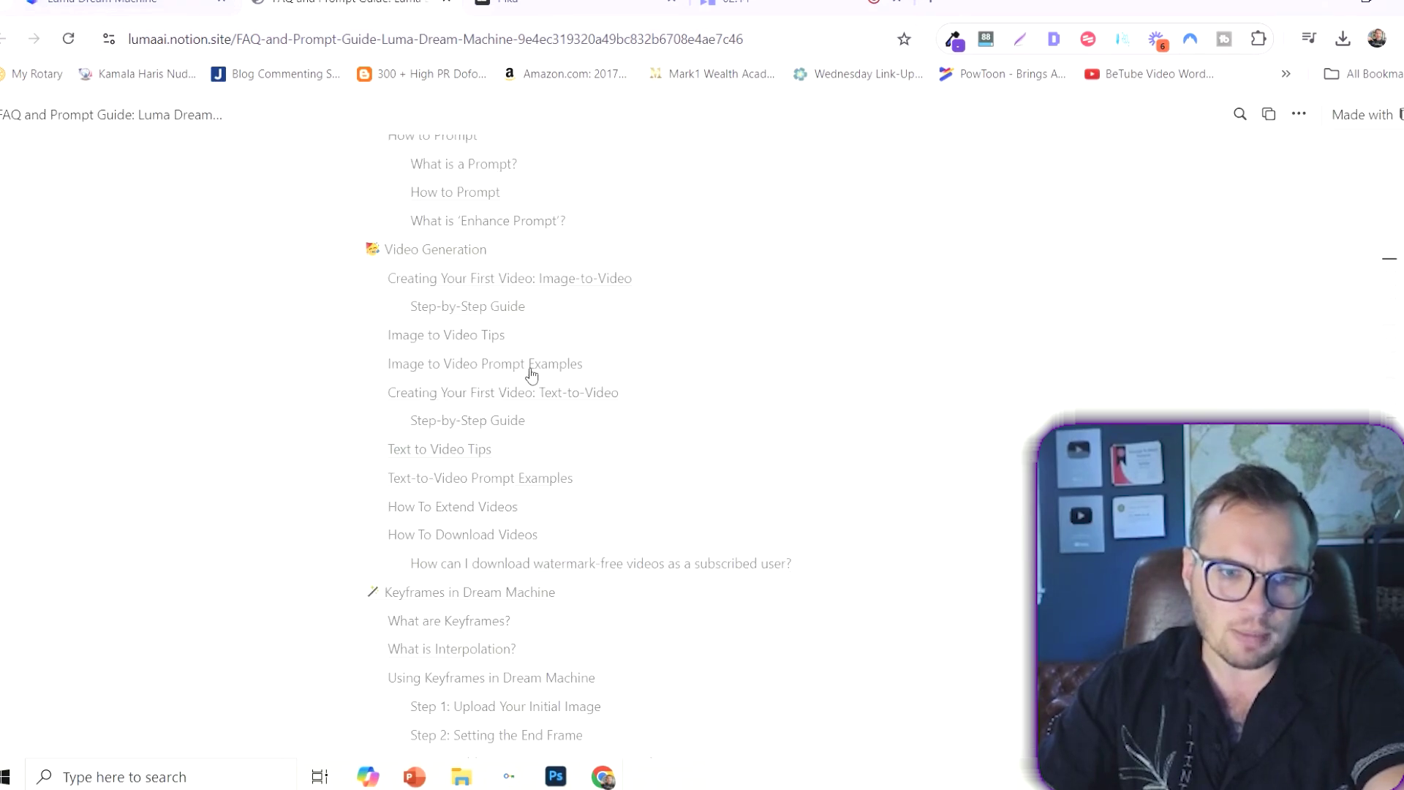
{"action": "scroll", "coordinate": [683, 392], "scroll_direction": "up", "scroll_amount": 5}
{"action": "scroll", "coordinate": [618, 423], "scroll_direction": "down", "scroll_amount": 15}
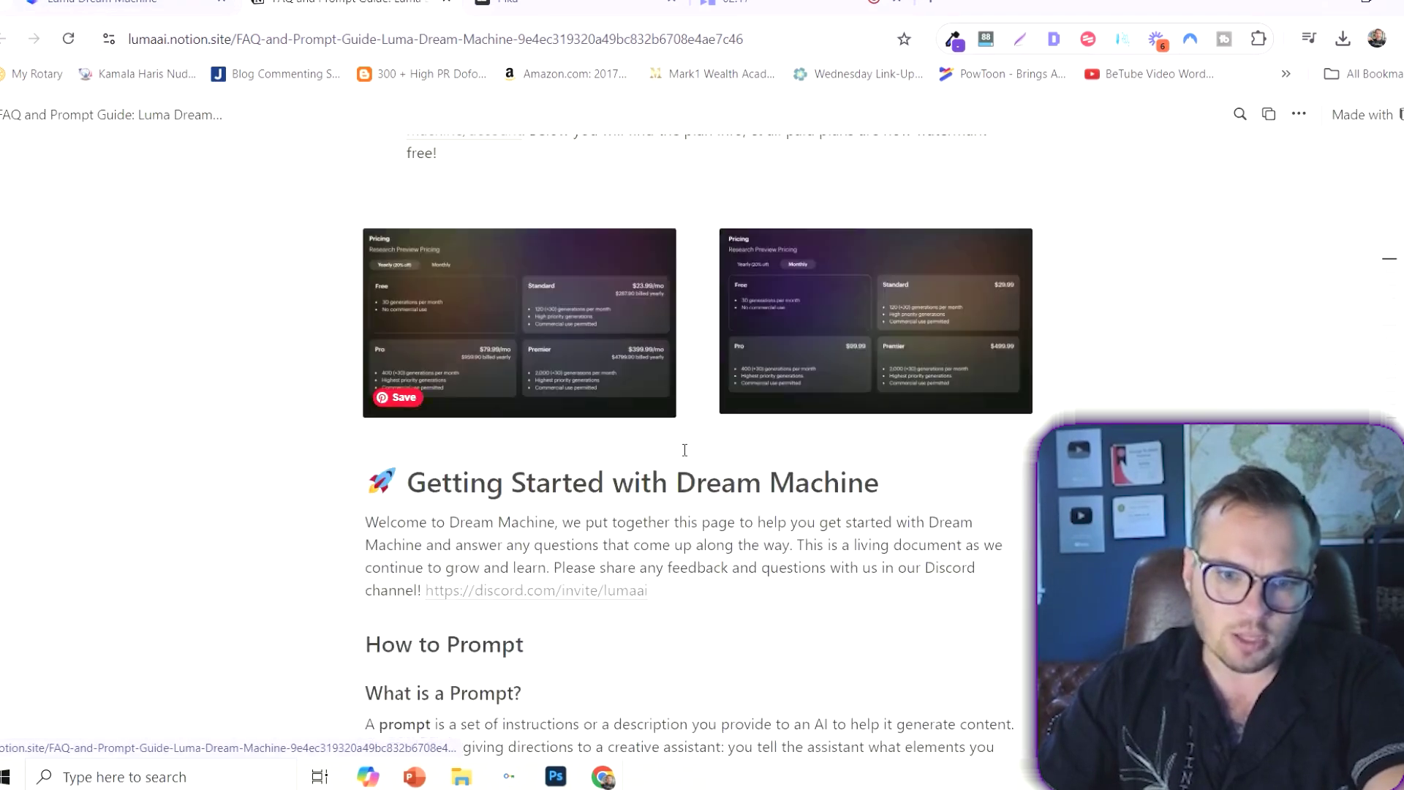
{"action": "scroll", "coordinate": [511, 366], "scroll_direction": "down", "scroll_amount": 15}
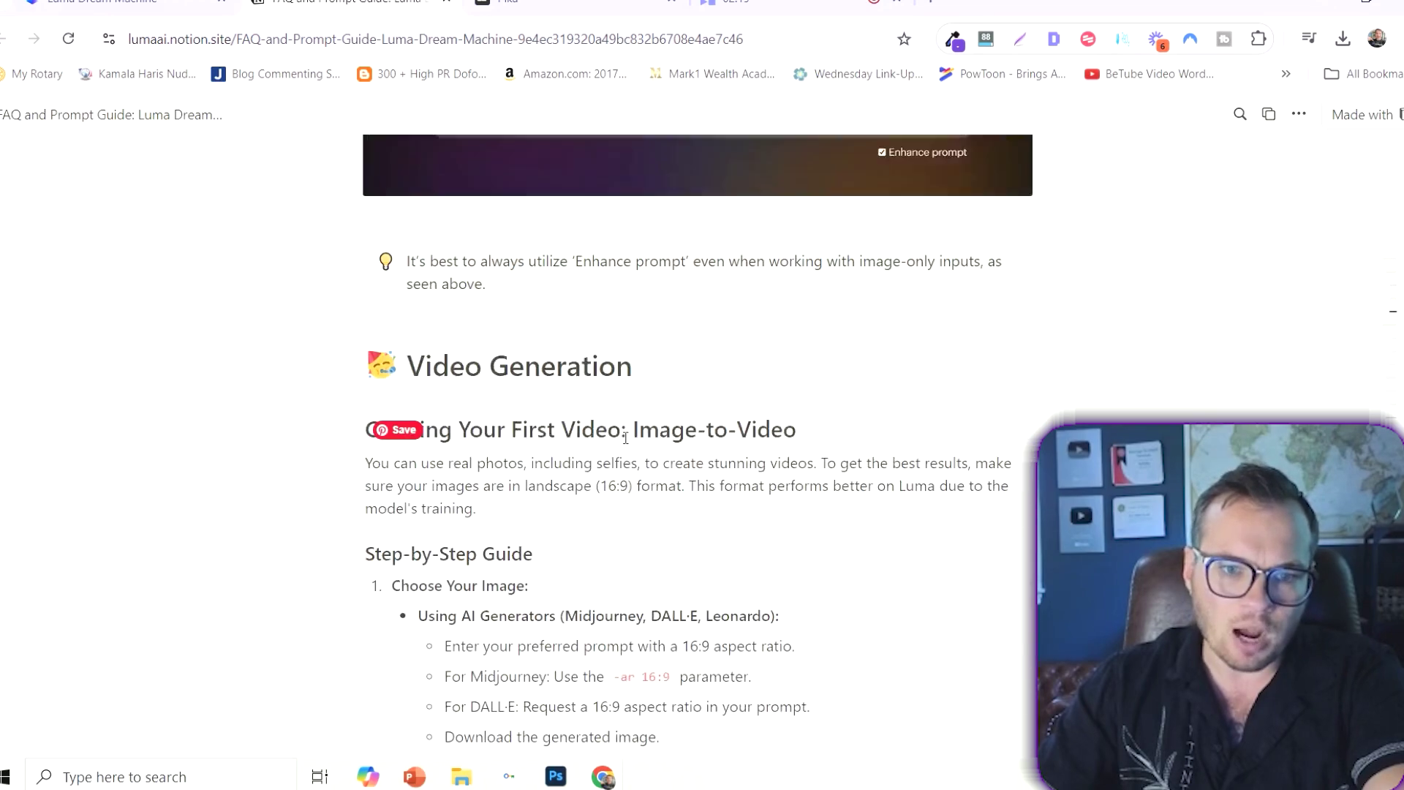
{"action": "scroll", "coordinate": [595, 438], "scroll_direction": "down", "scroll_amount": 5}
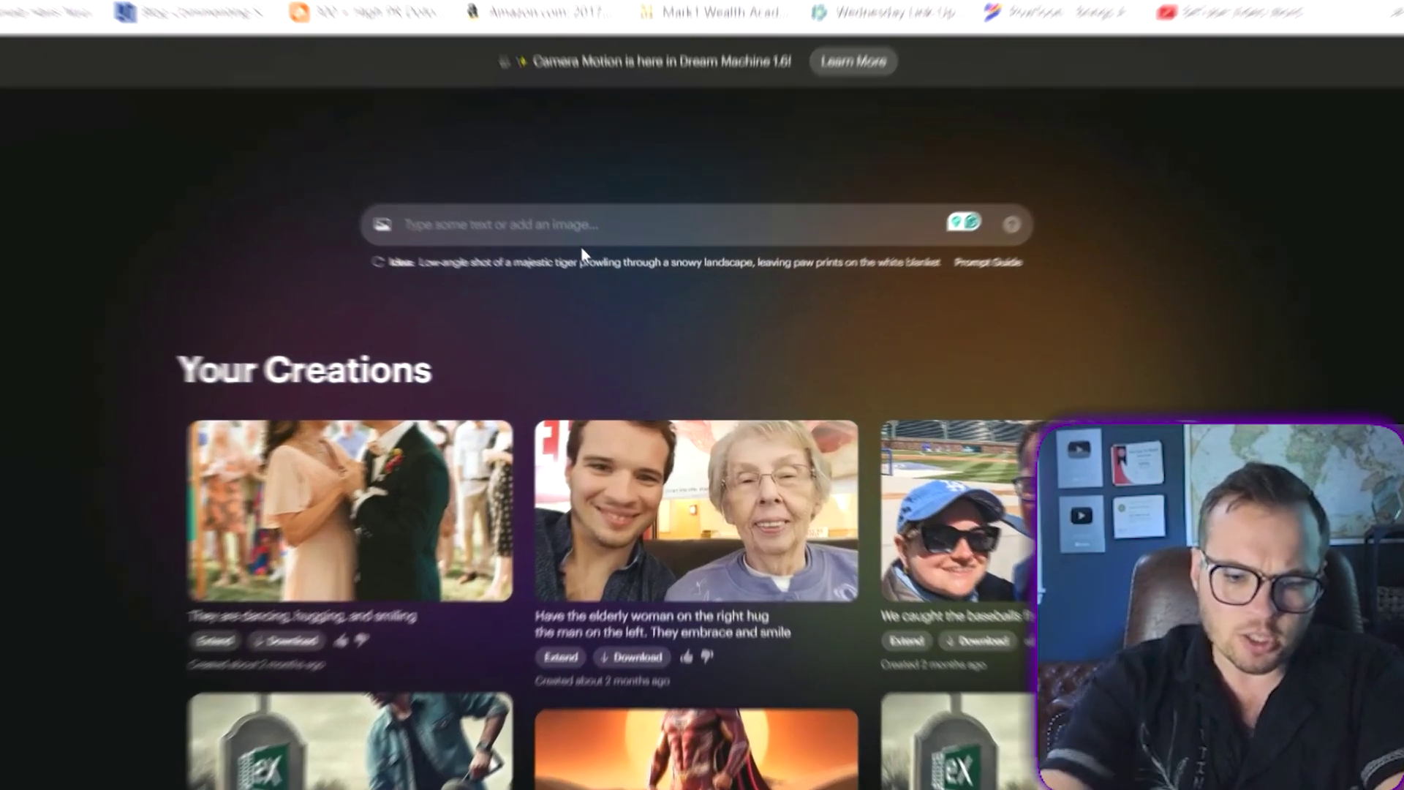
{"action": "type", "text": "cam"}
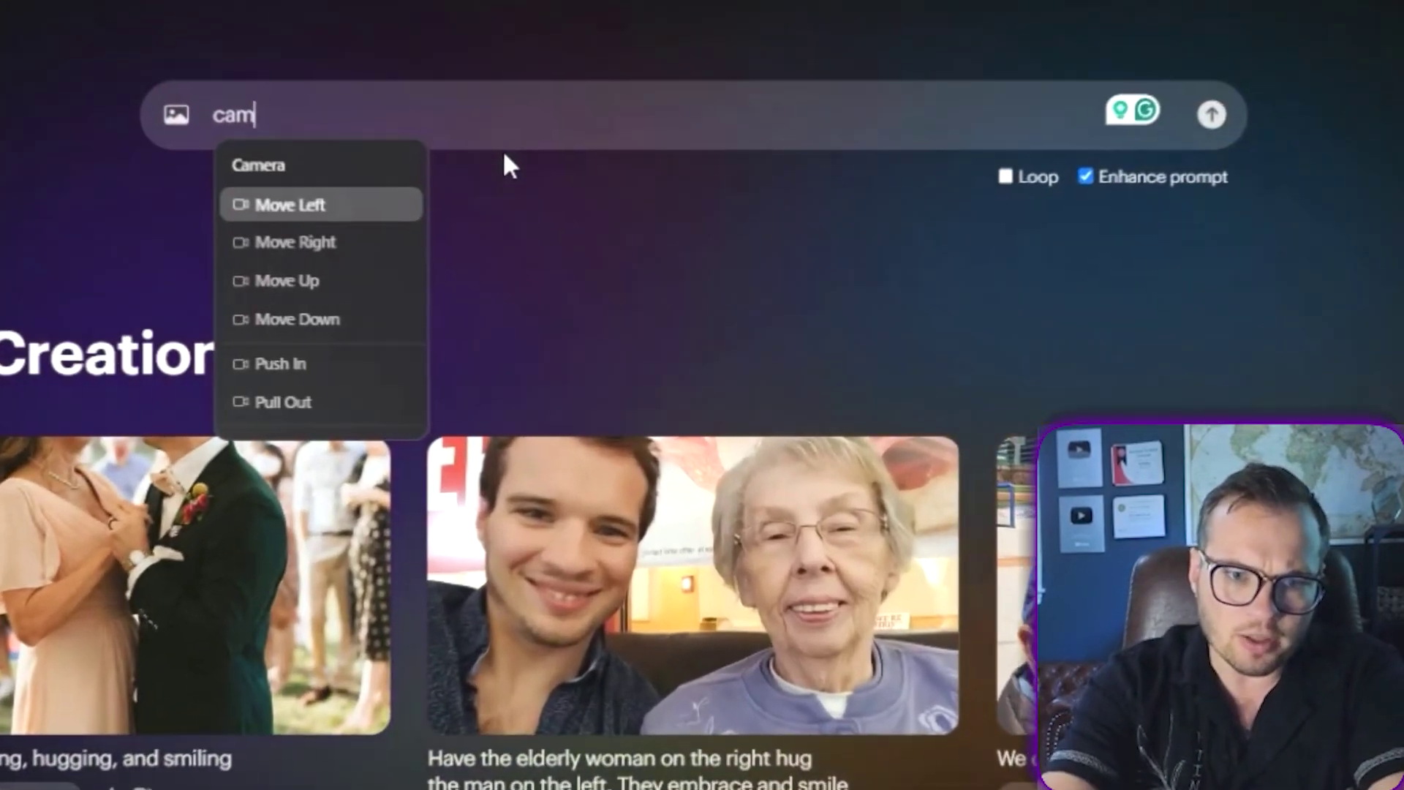
{"action": "type", "text": "a"}
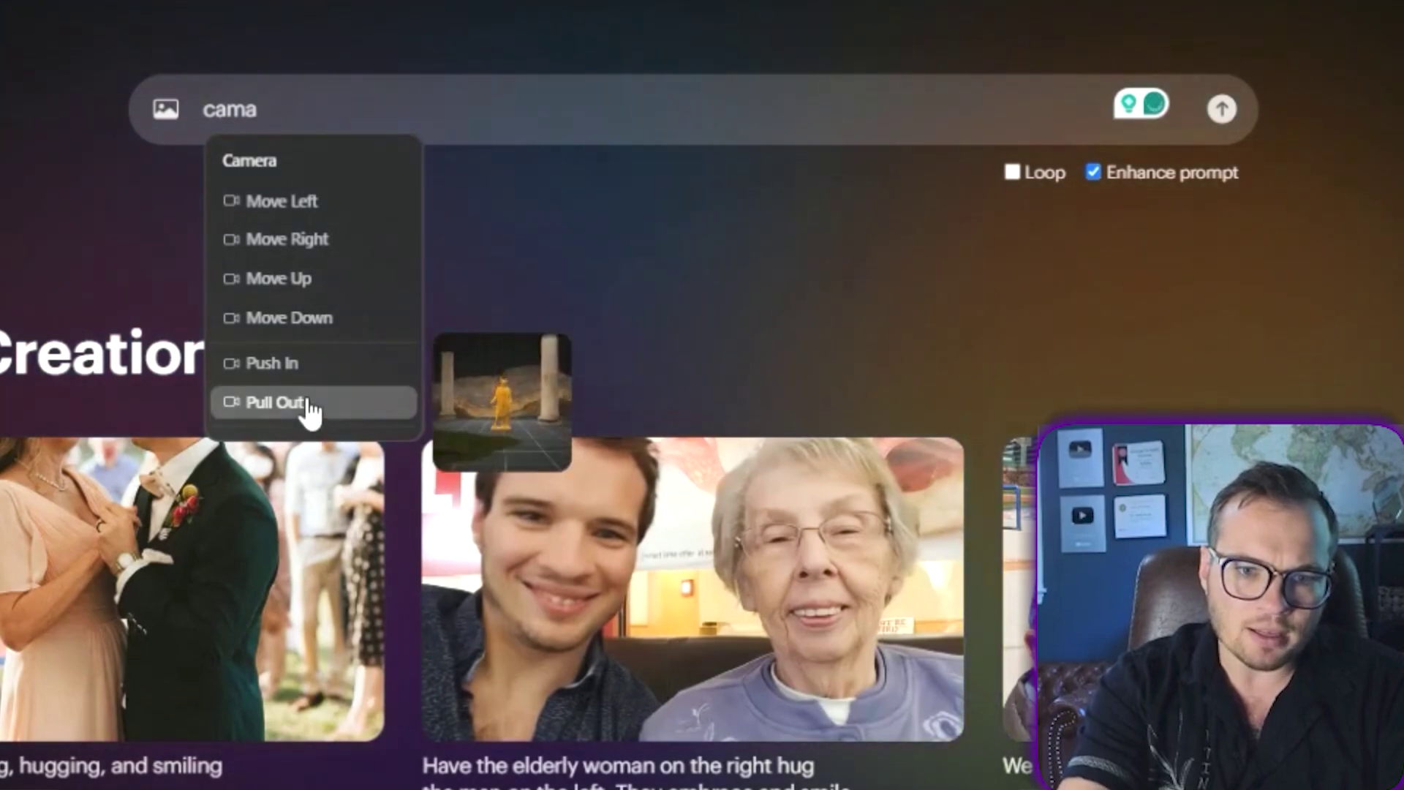
- Generate 'camera move left, dark fantasy setting, knight holding a flaming sword' in Luma
{"action": "left_click", "coordinate": [317, 213]}
{"action": "left_click", "coordinate": [428, 119]}
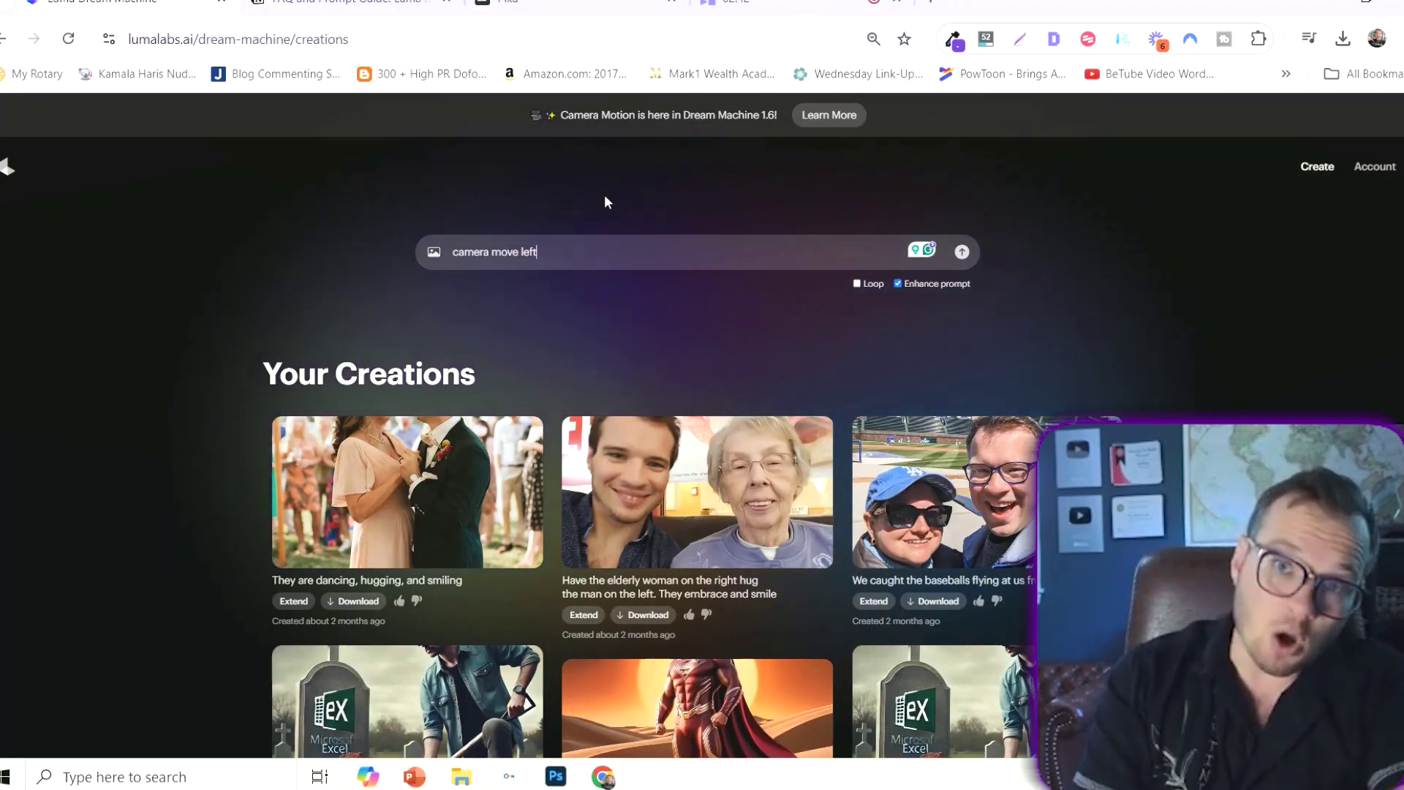
{"action": "type", "text": ", dark fantasy setting"}
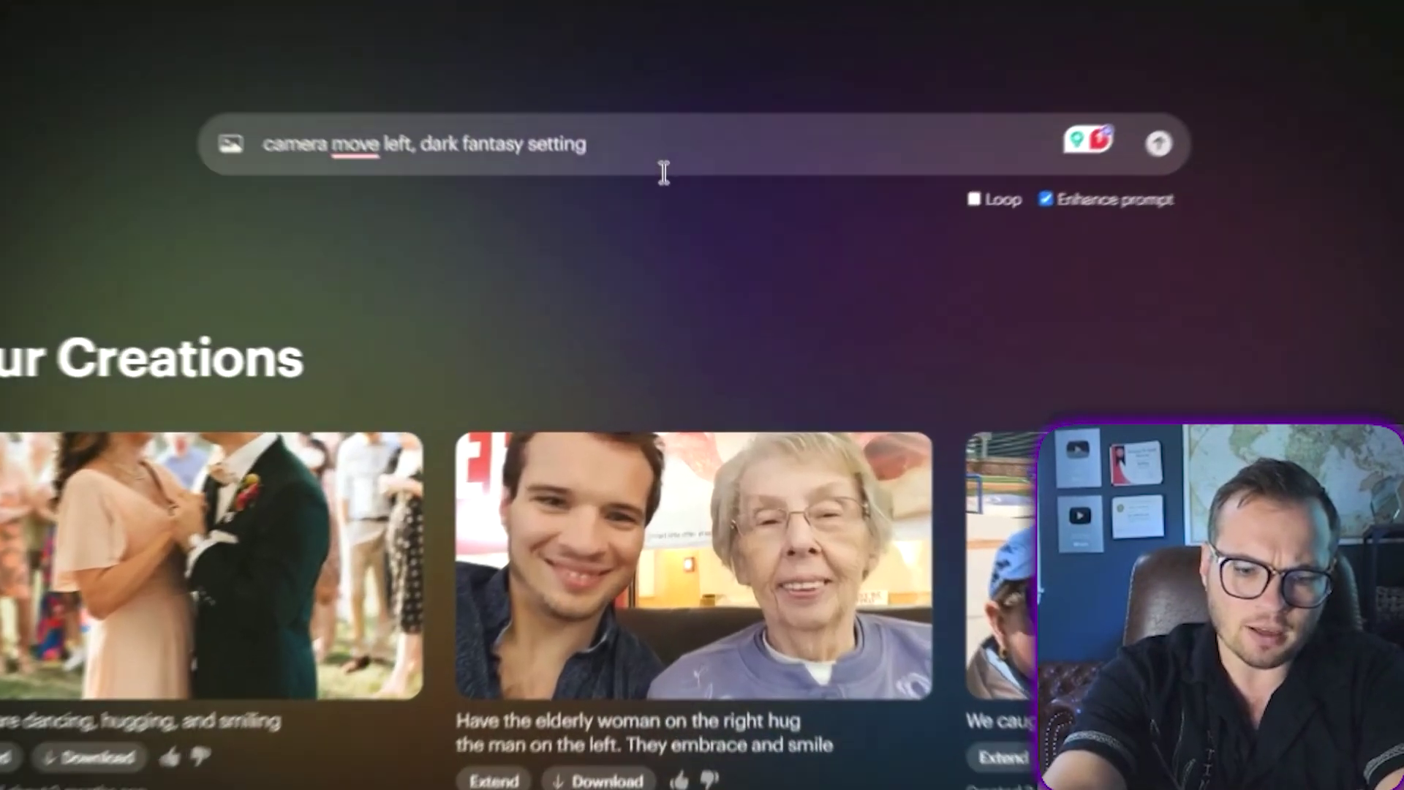
{"action": "type", "text": ", knioht holding"}
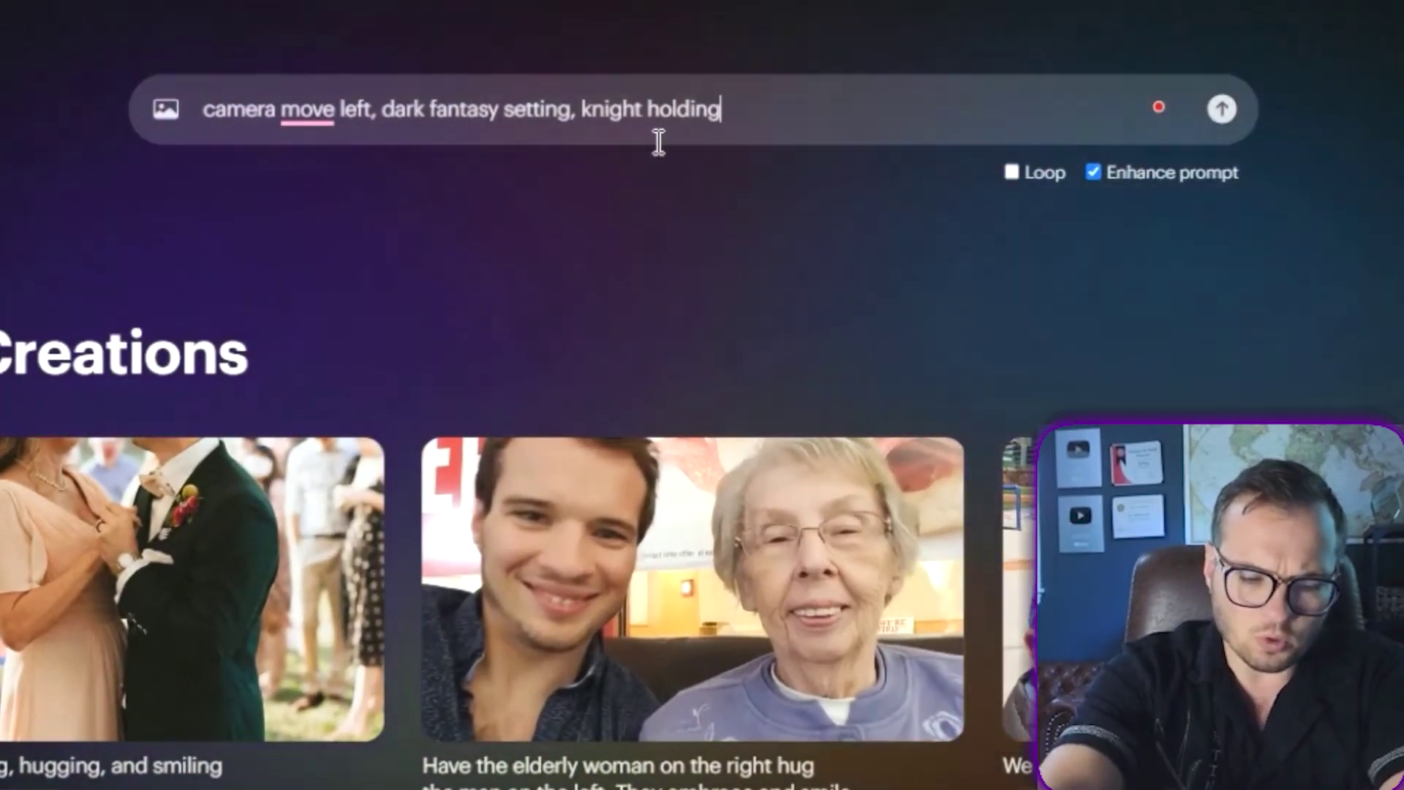
{"action": "type", "text": " a sword"}
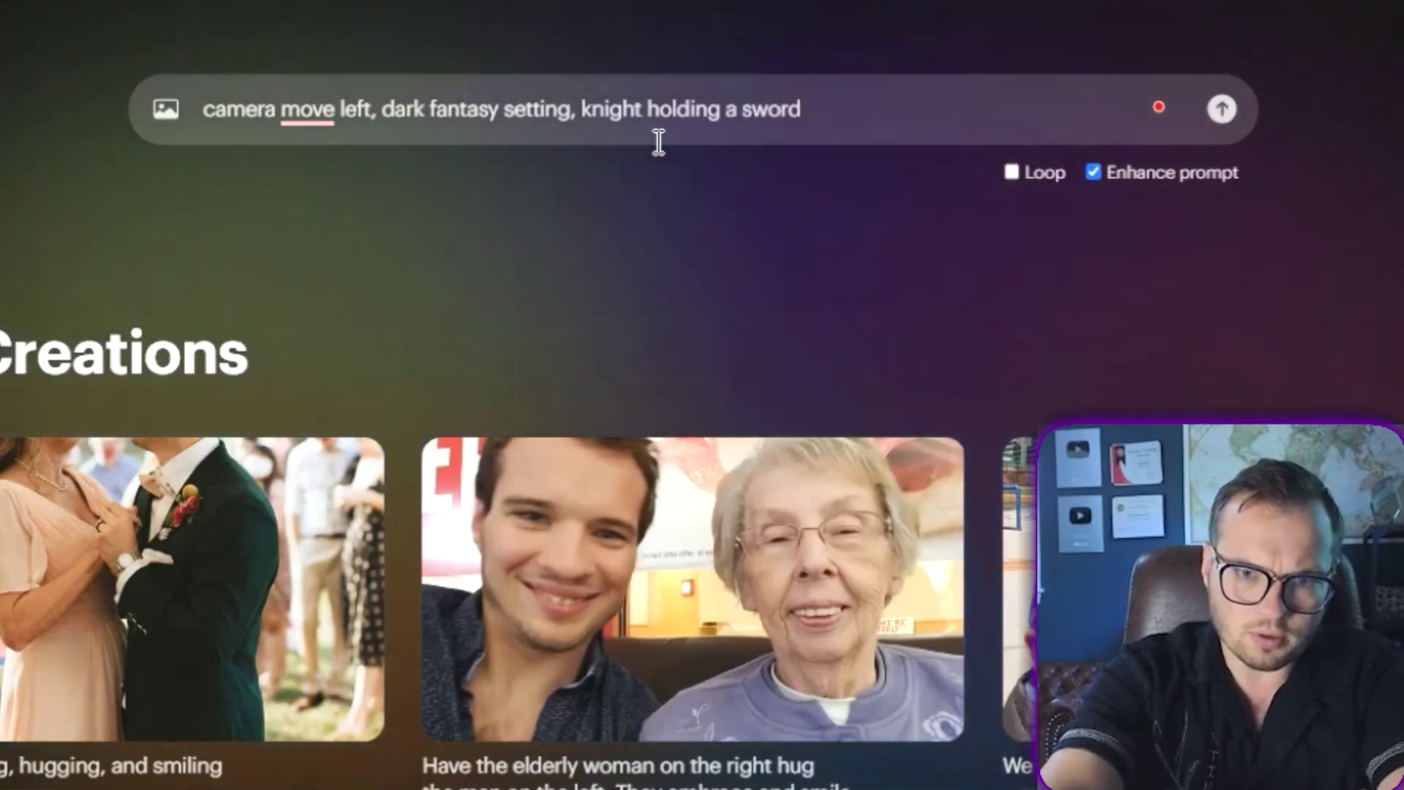
{"action": "key", "text": "BackSpace"}
{"action": "key", "text": "BackSpace"}
{"action": "key", "text": "BackSpace"}
{"action": "key", "text": "BackSpace"}
{"action": "key", "text": "BackSpace"}
{"action": "type", "text": "flaming sword"}
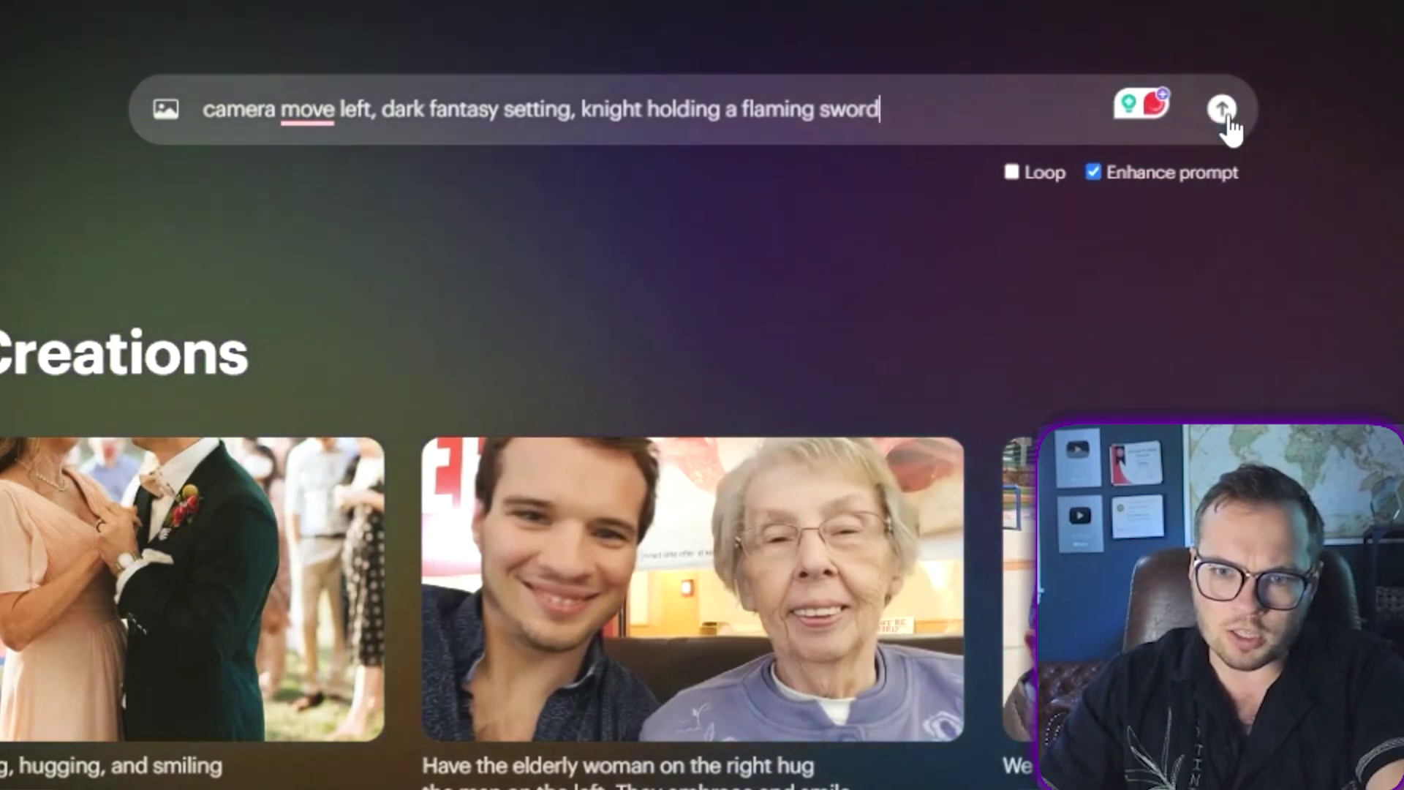
{"action": "left_click", "coordinate": [1226, 114]}
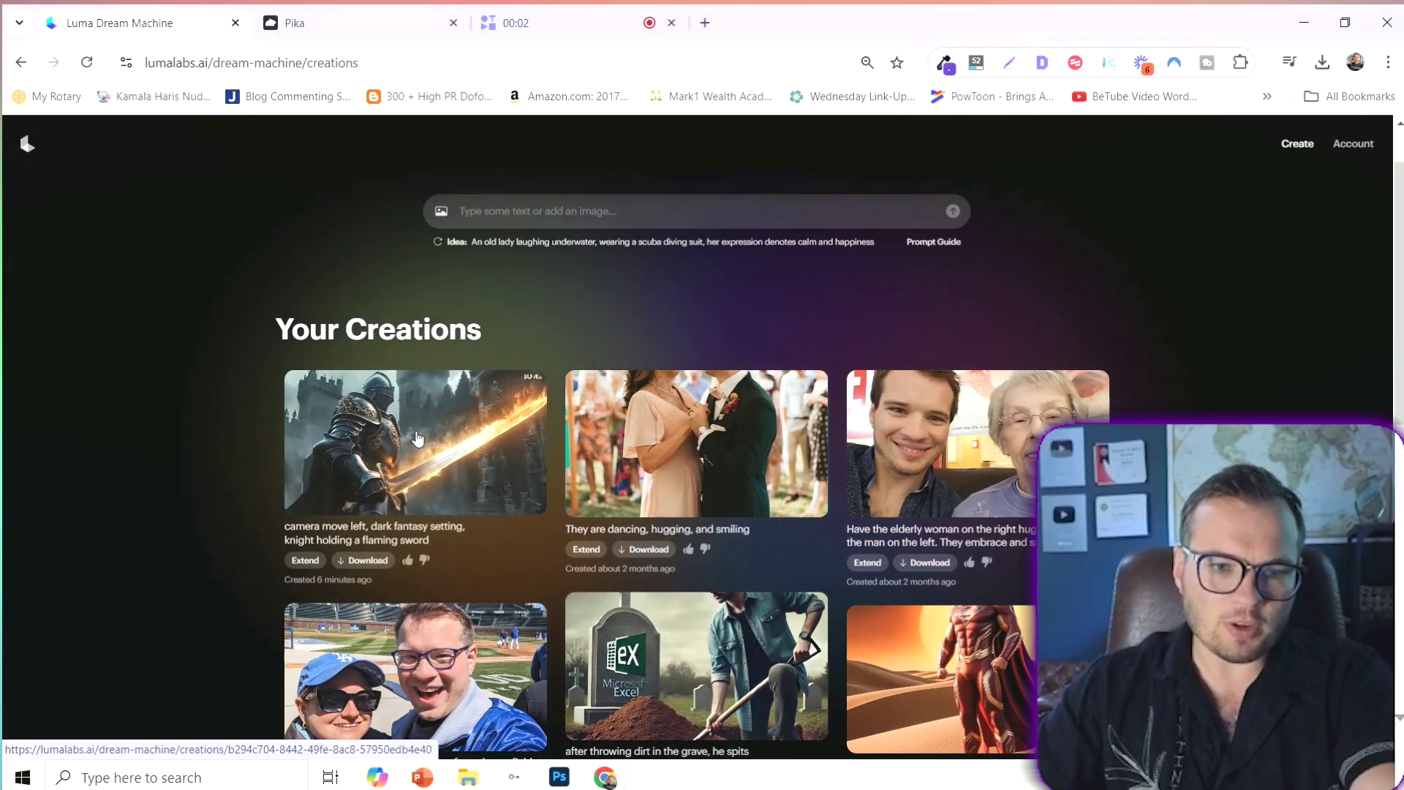
{"action": "left_click", "coordinate": [433, 439]}
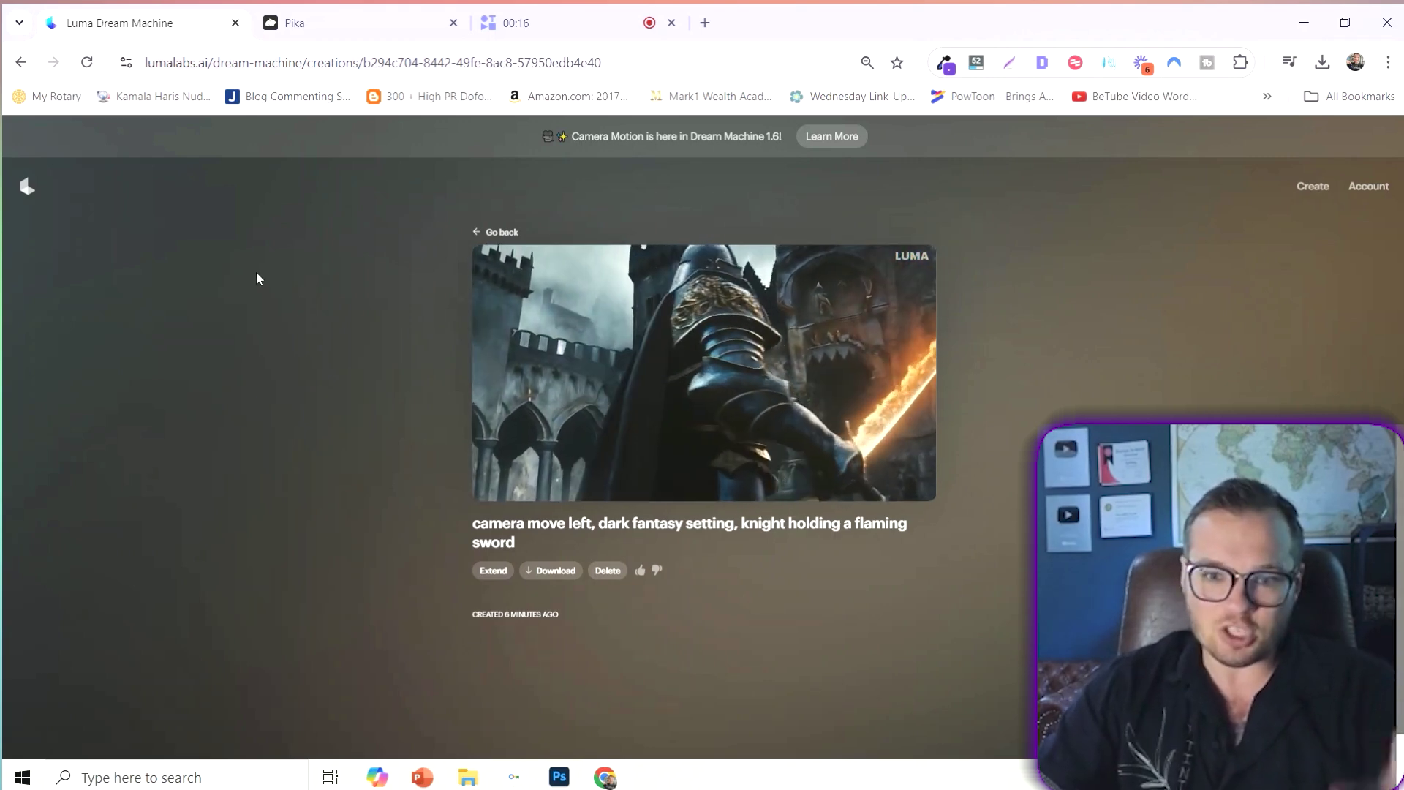
{"action": "left_click", "coordinate": [482, 232]}
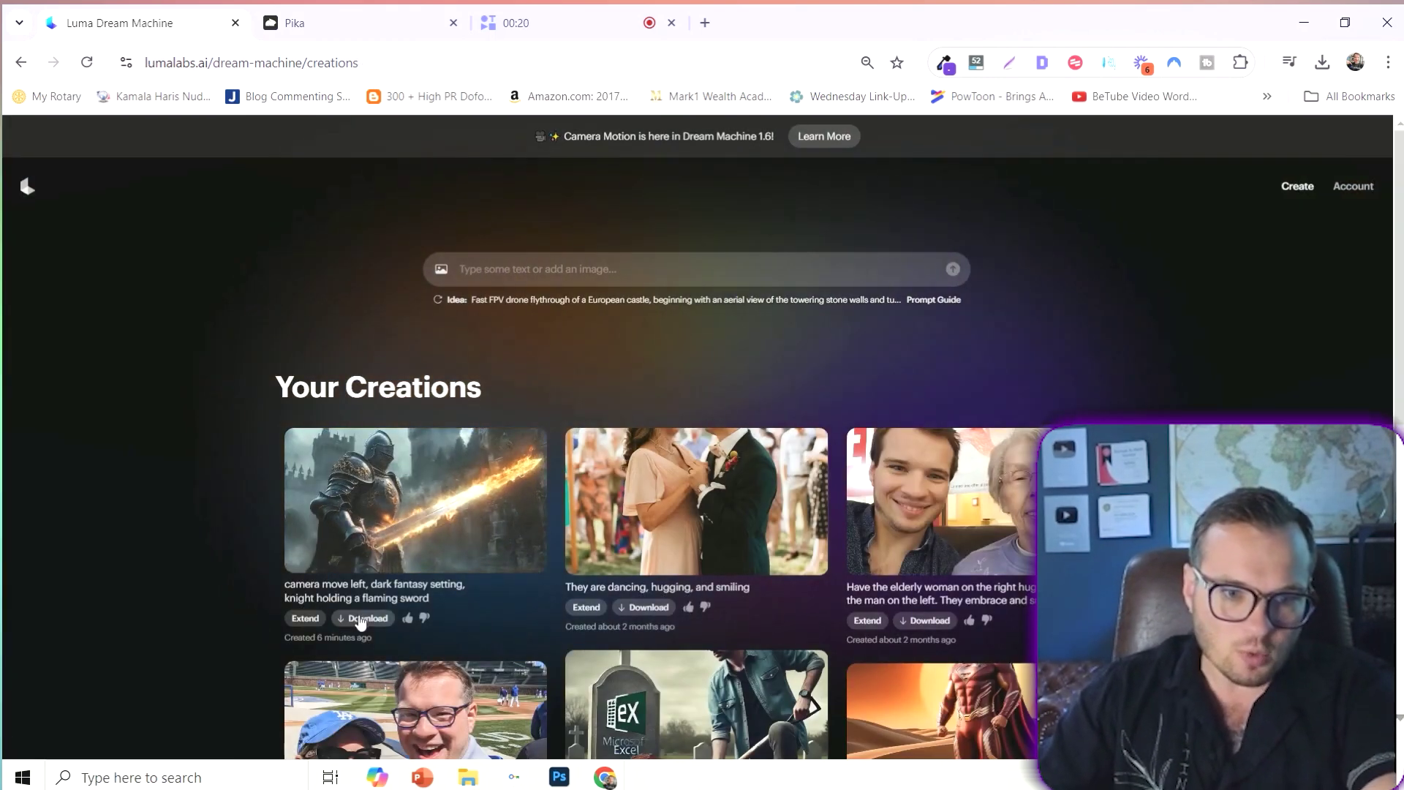
- Start a five-second extension of the knight clip with the prompt 'behind him'
{"action": "left_click", "coordinate": [305, 617]}
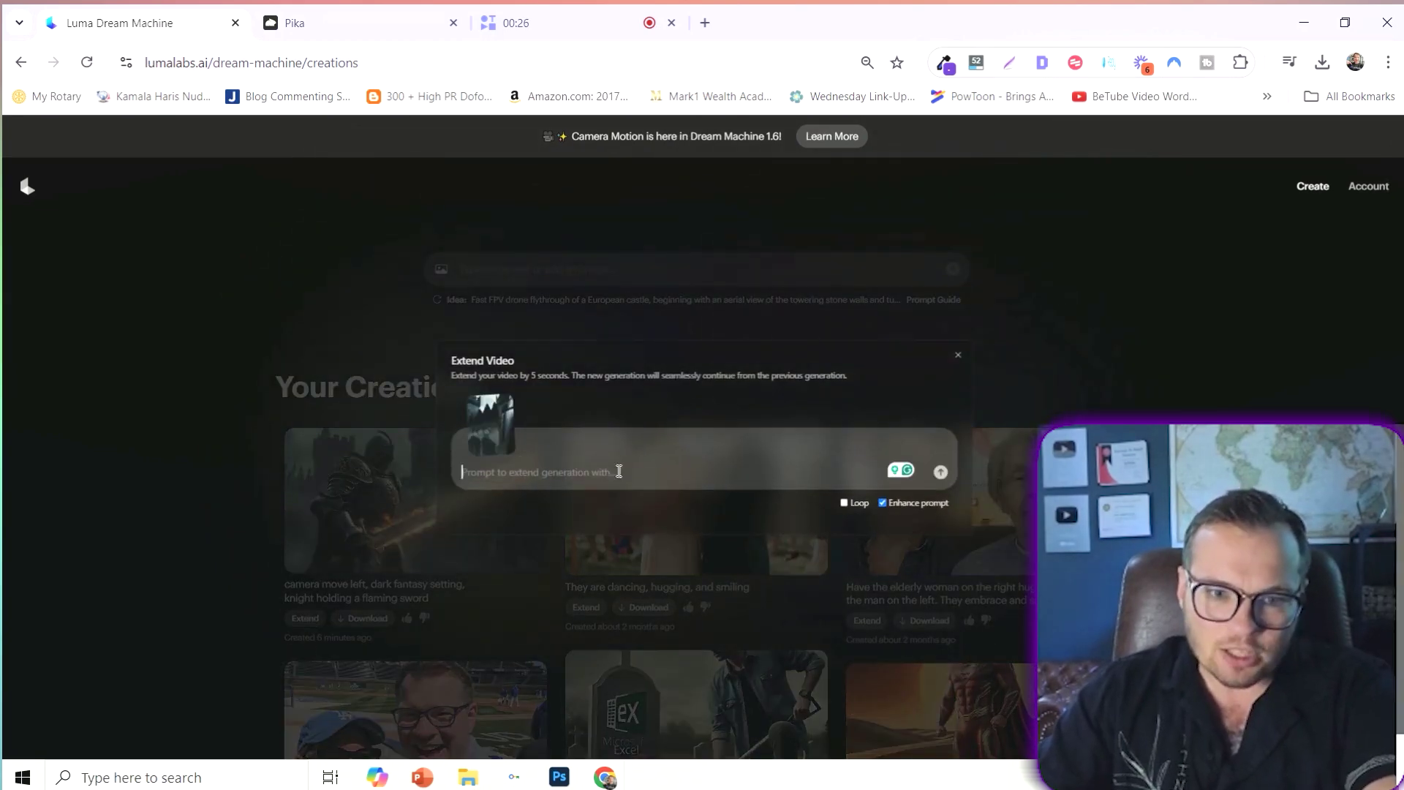
{"action": "type", "text": "behind him"}
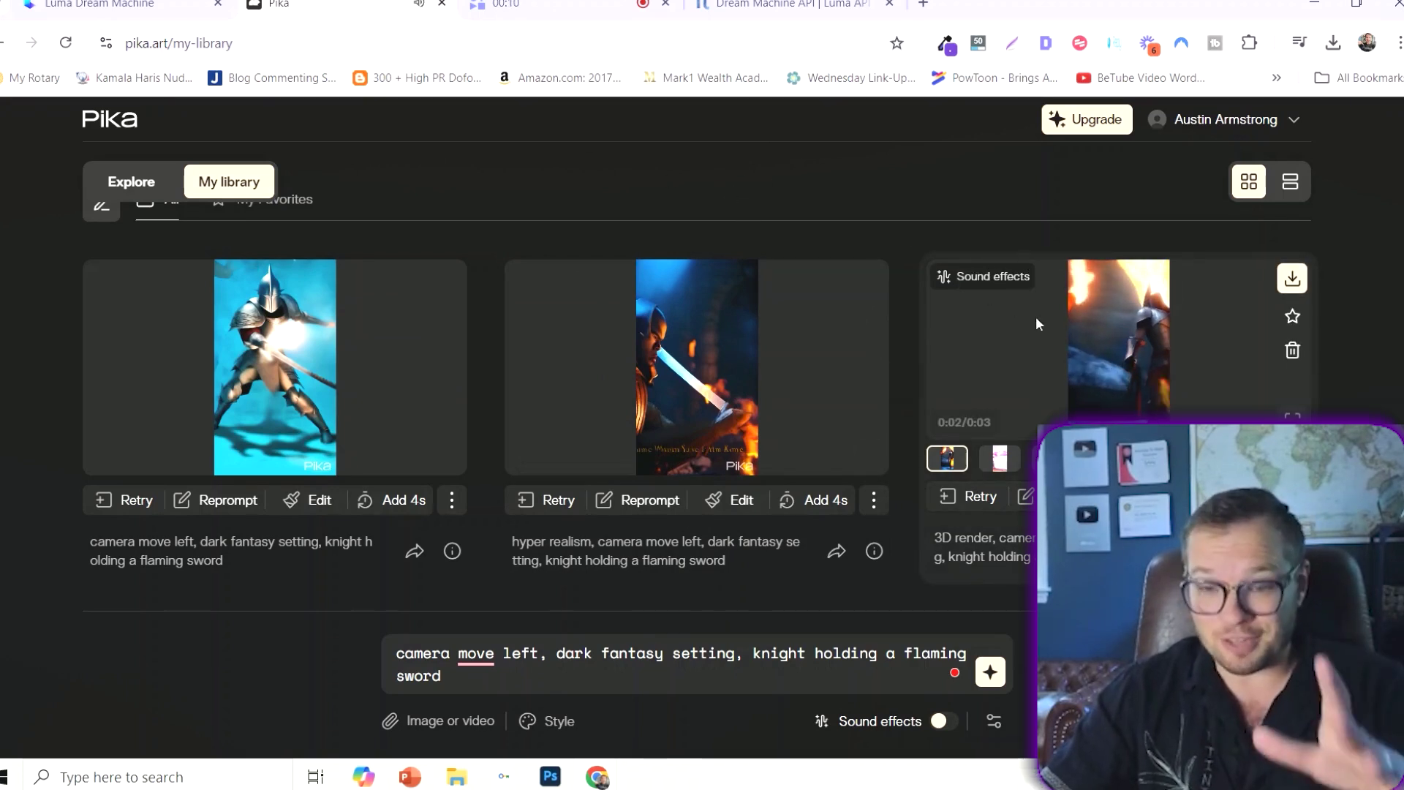
{"action": "left_click", "coordinate": [943, 374]}
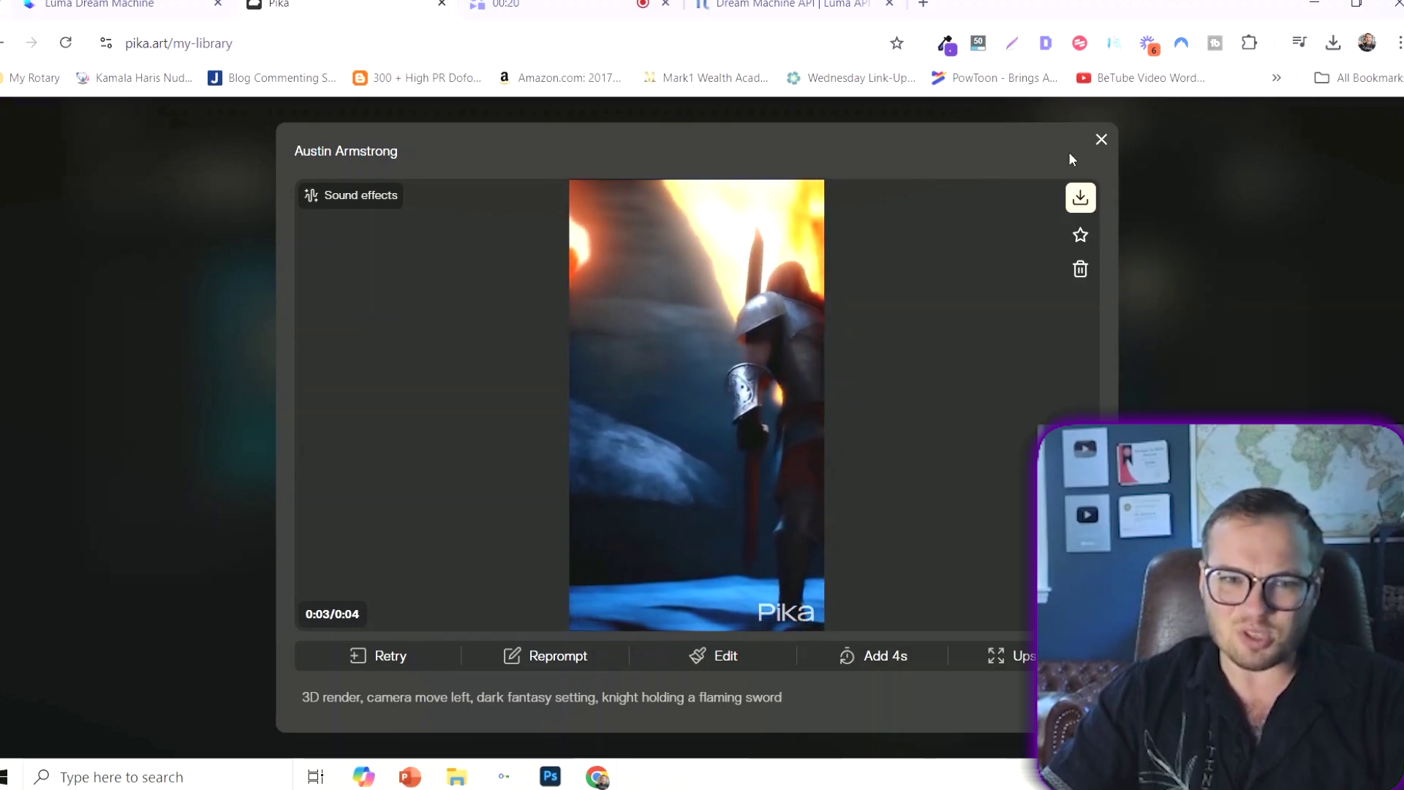
{"action": "left_click", "coordinate": [1099, 141]}
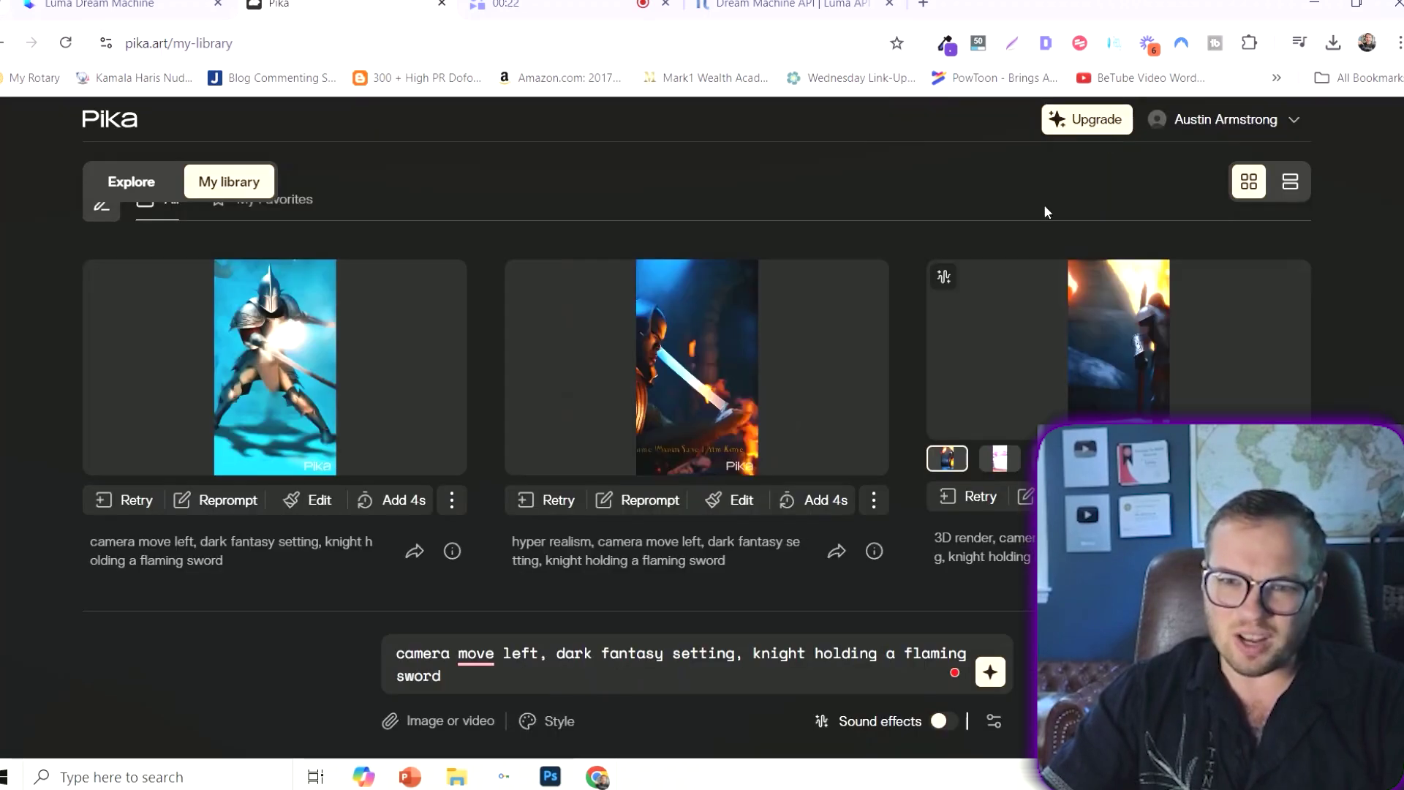
{"action": "left_click", "coordinate": [884, 456]}
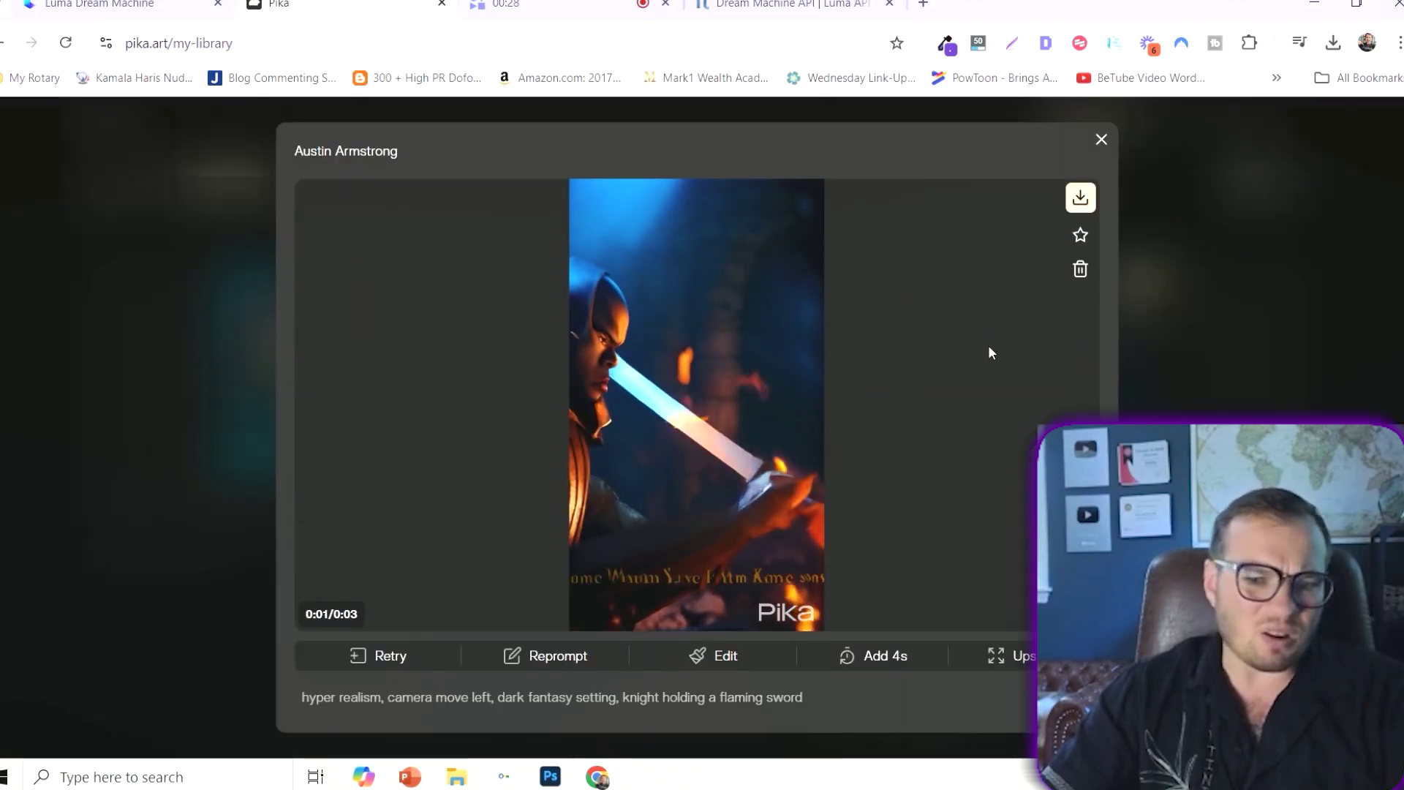
{"action": "left_click", "coordinate": [1099, 141]}
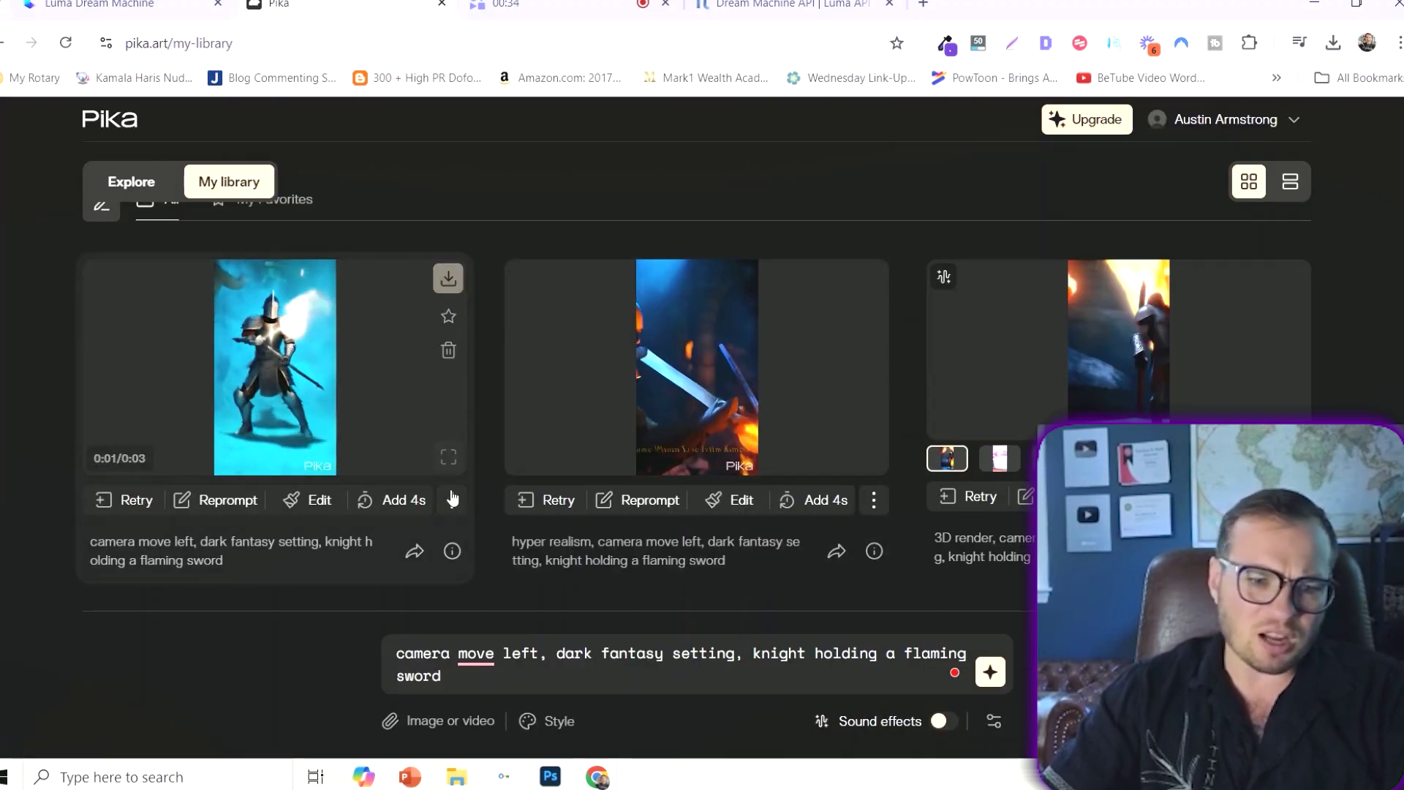
{"action": "left_click", "coordinate": [449, 459]}
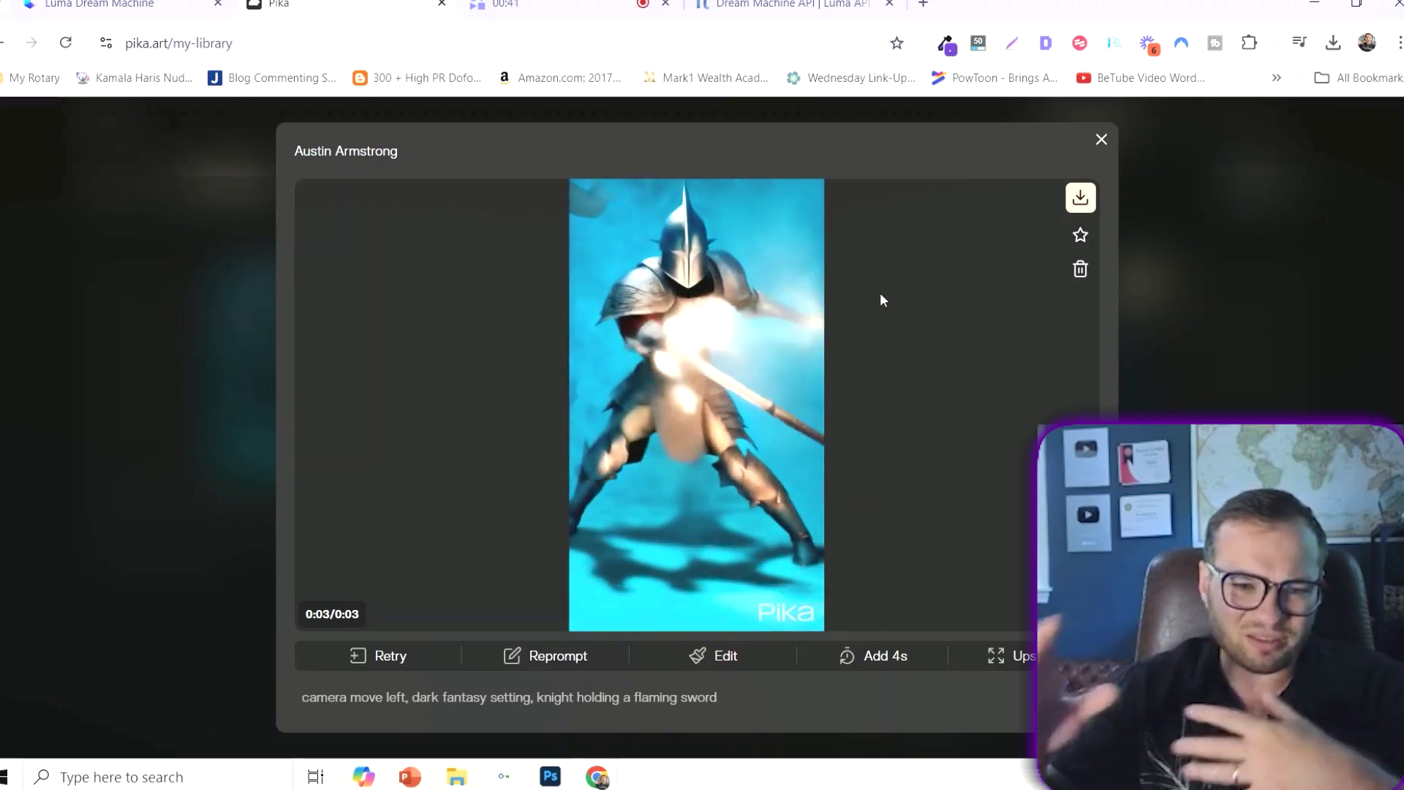
{"action": "key", "text": "Escape"}
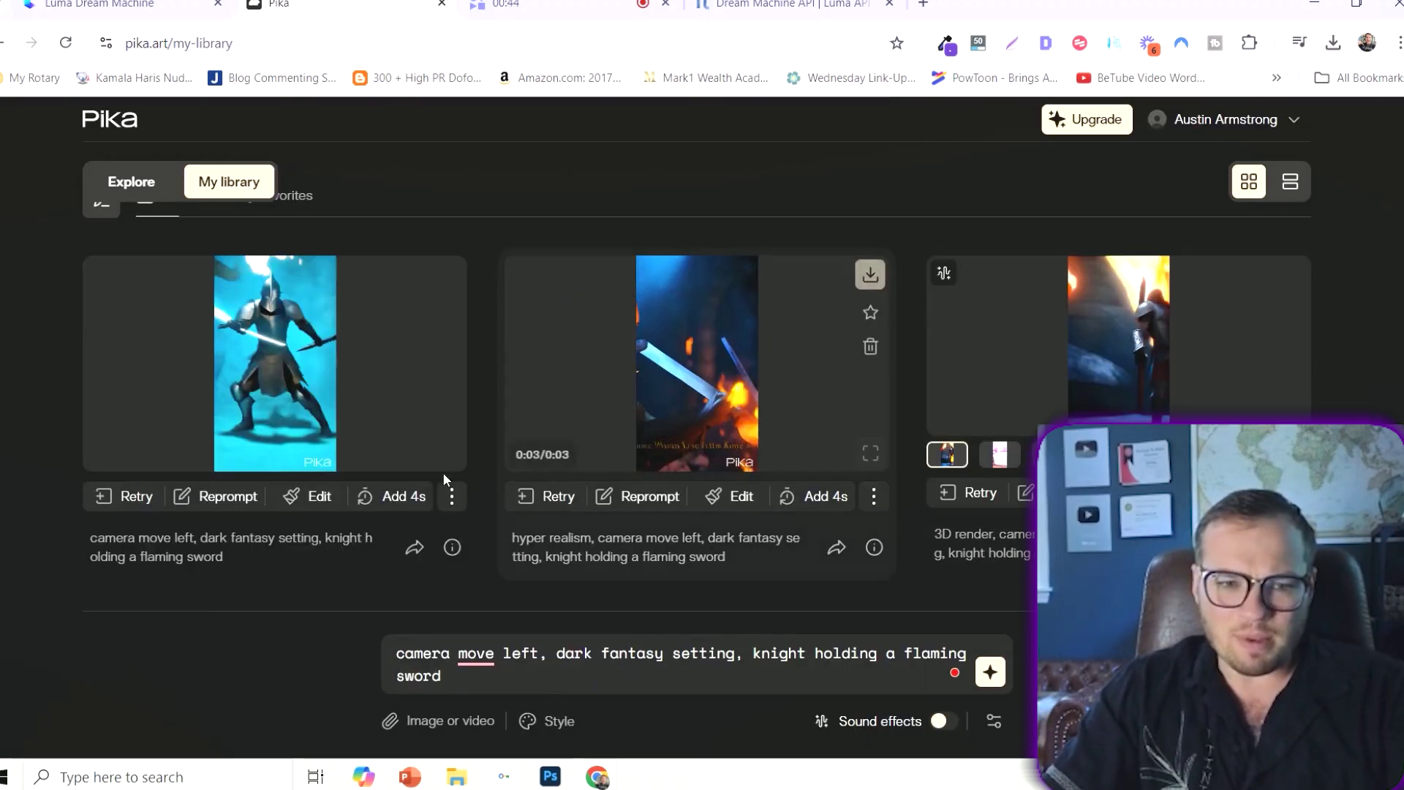
{"action": "left_click", "coordinate": [449, 492]}
{"action": "left_click", "coordinate": [865, 340]}
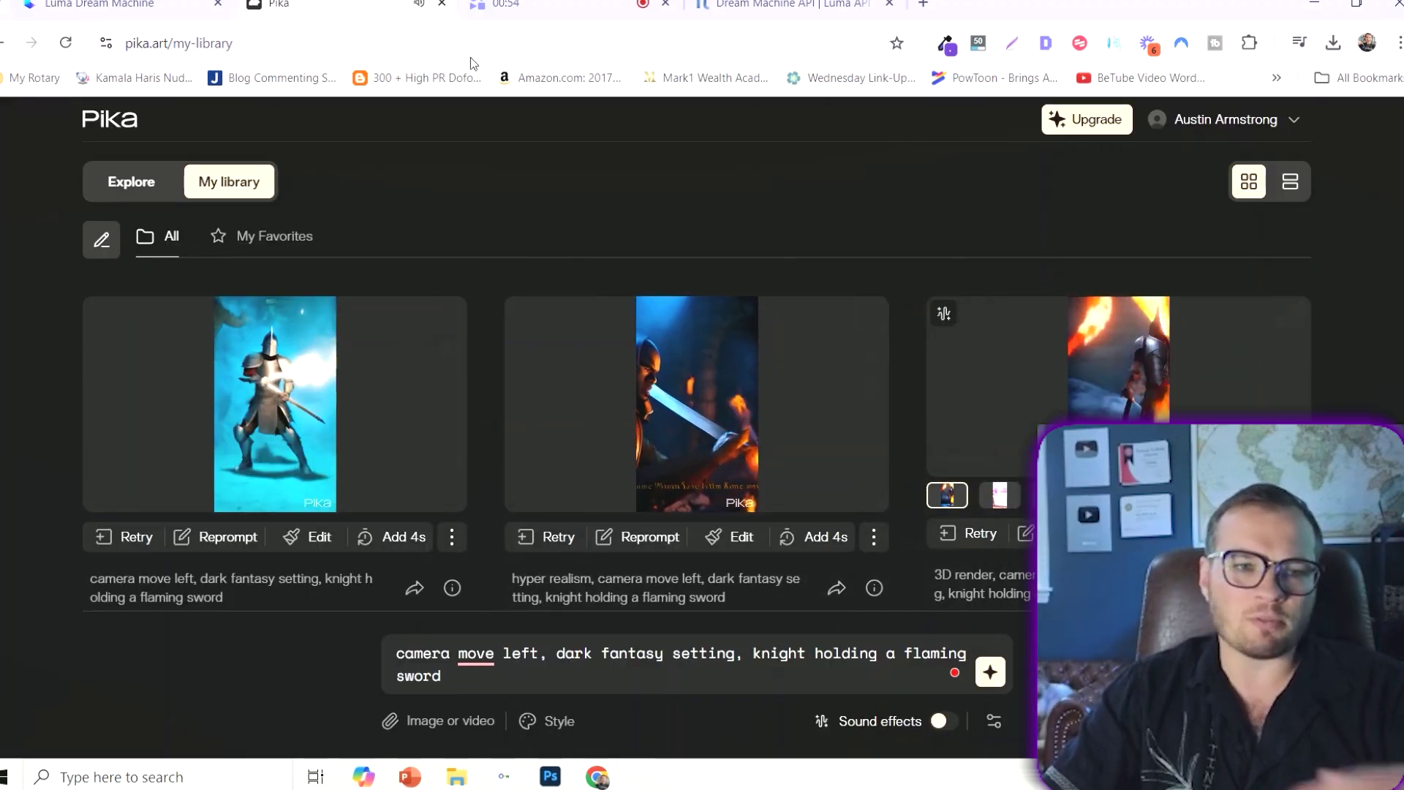
- Return to Luma Dream Machine's creations to view the extended knight clip
{"action": "left_click", "coordinate": [110, 5]}
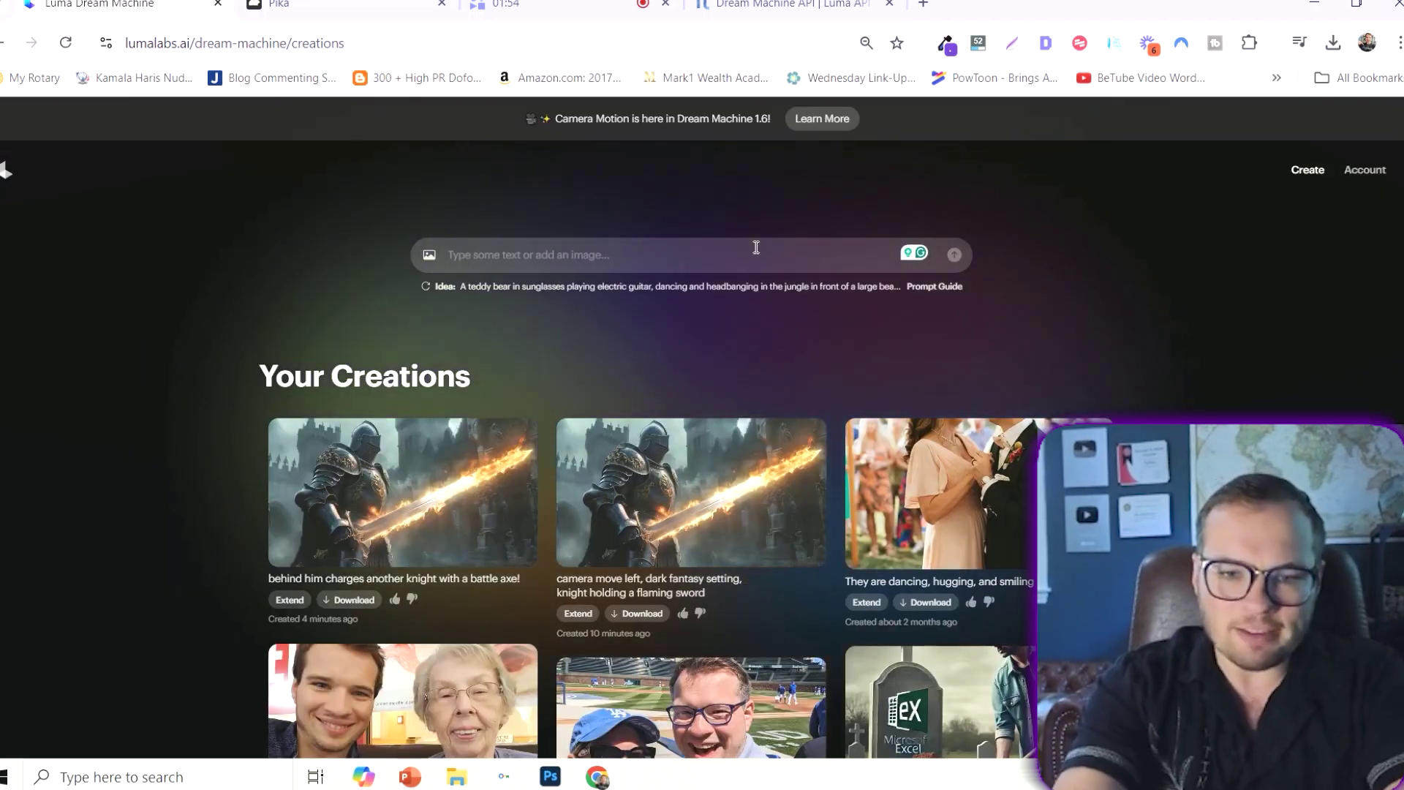
- Write and copy the Luma prompt 'dark fantasy setting, fire breathing dragon on a castle', then go to Pika
{"action": "left_click", "coordinate": [756, 247]}
{"action": "type", "text": "dark fantasy "}
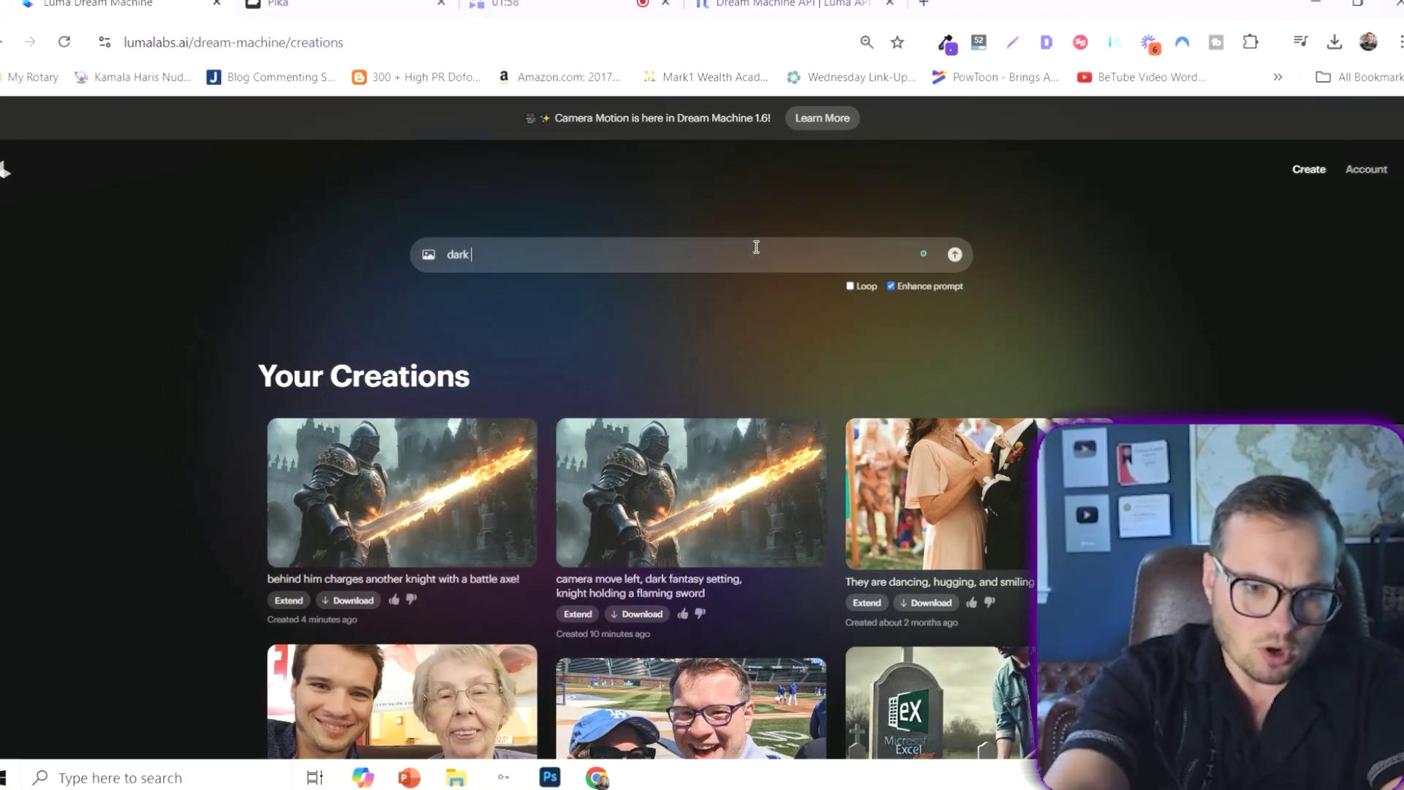
{"action": "type", "text": "setting, dragon"}
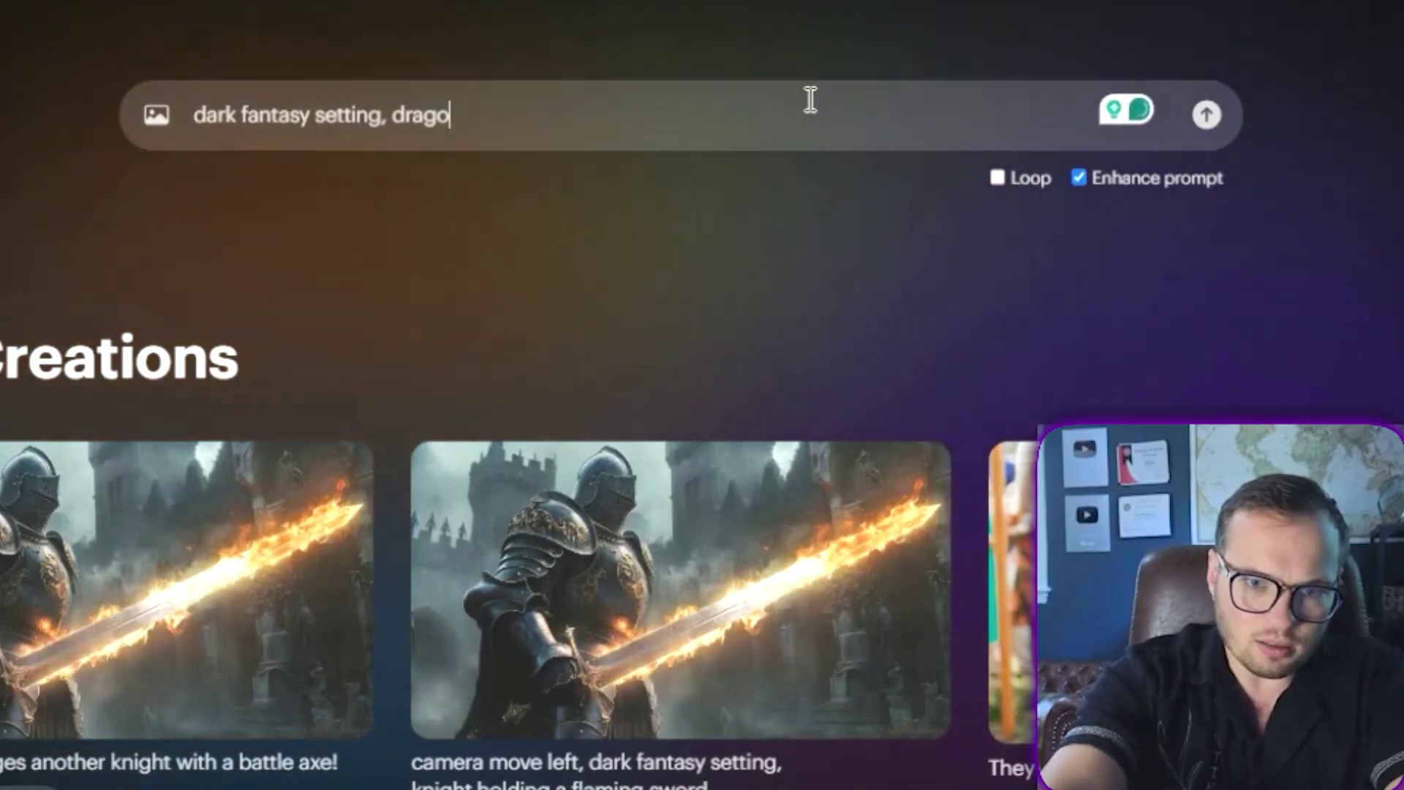
{"action": "key", "text": "BackSpace"}
{"action": "key", "text": "BackSpace"}
{"action": "key", "text": "BackSpace"}
{"action": "key", "text": "BackSpace"}
{"action": "key", "text": "BackSpace"}
{"action": "type", "text": "fire breathing"}
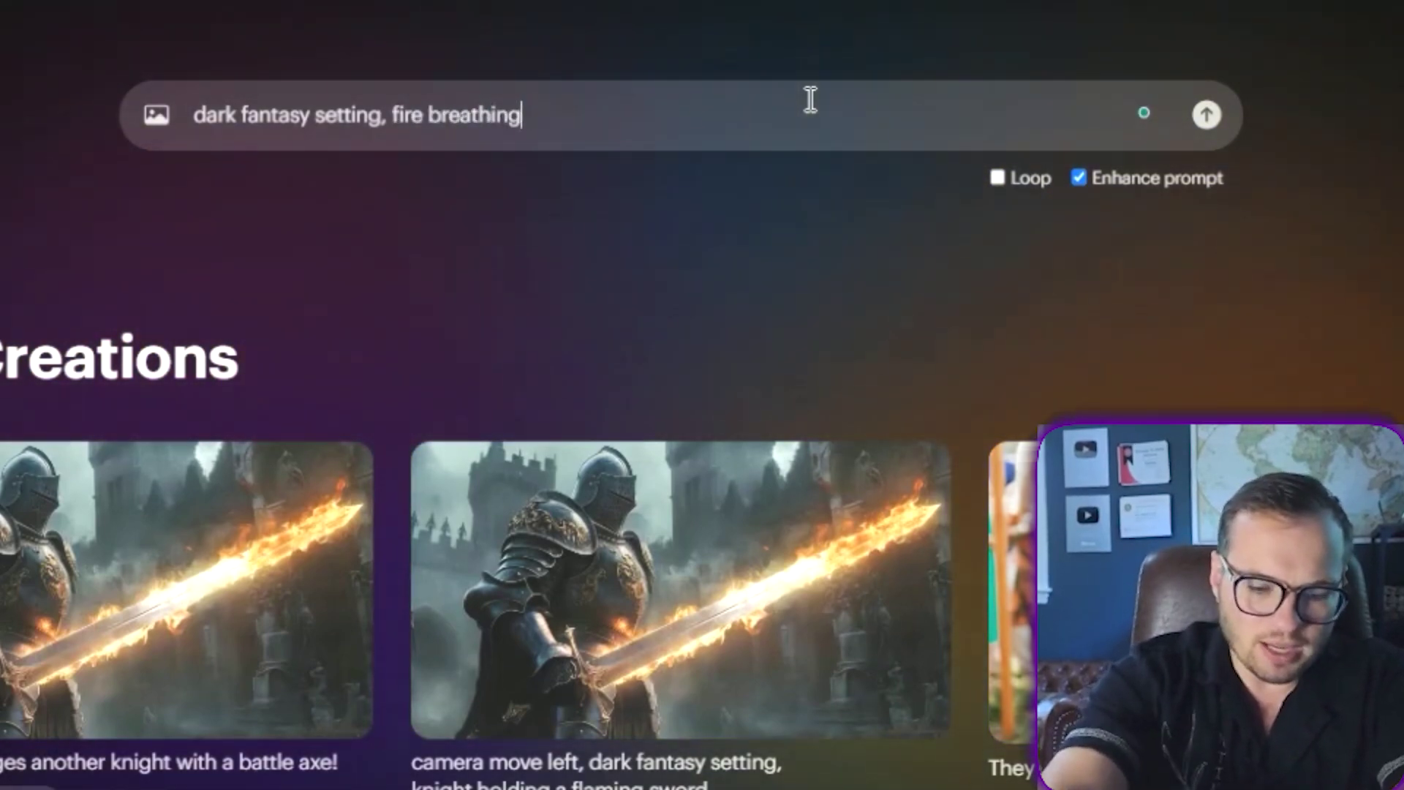
{"action": "type", "text": " dragon,"}
{"action": "key", "text": "BackSpace"}
{"action": "key", "text": "BackSpace"}
{"action": "type", "text": "on a c"}
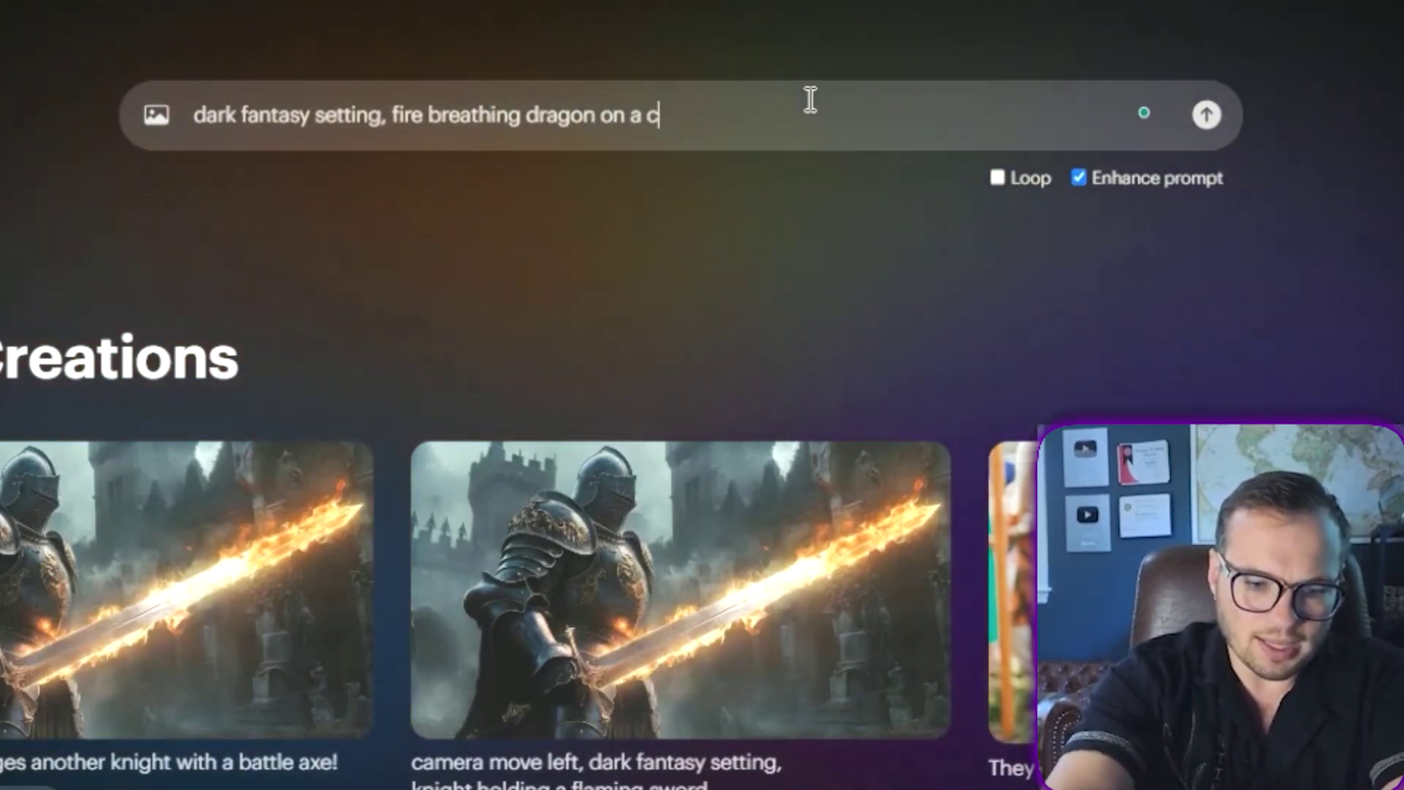
{"action": "type", "text": "astle"}
{"action": "key", "text": "ctrl+a"}
{"action": "key", "text": "ctrl+c"}
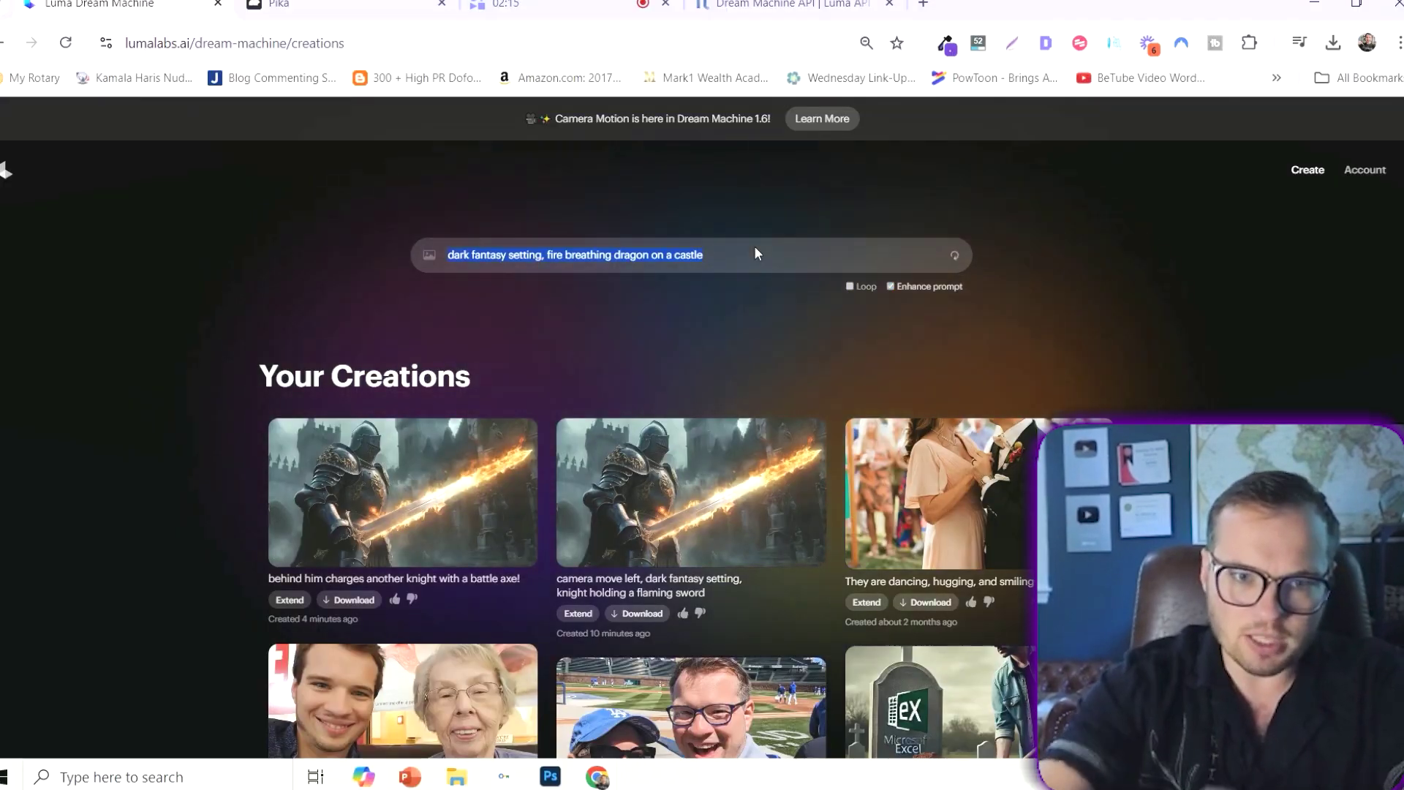
{"action": "key", "text": "ctrl+Tab"}
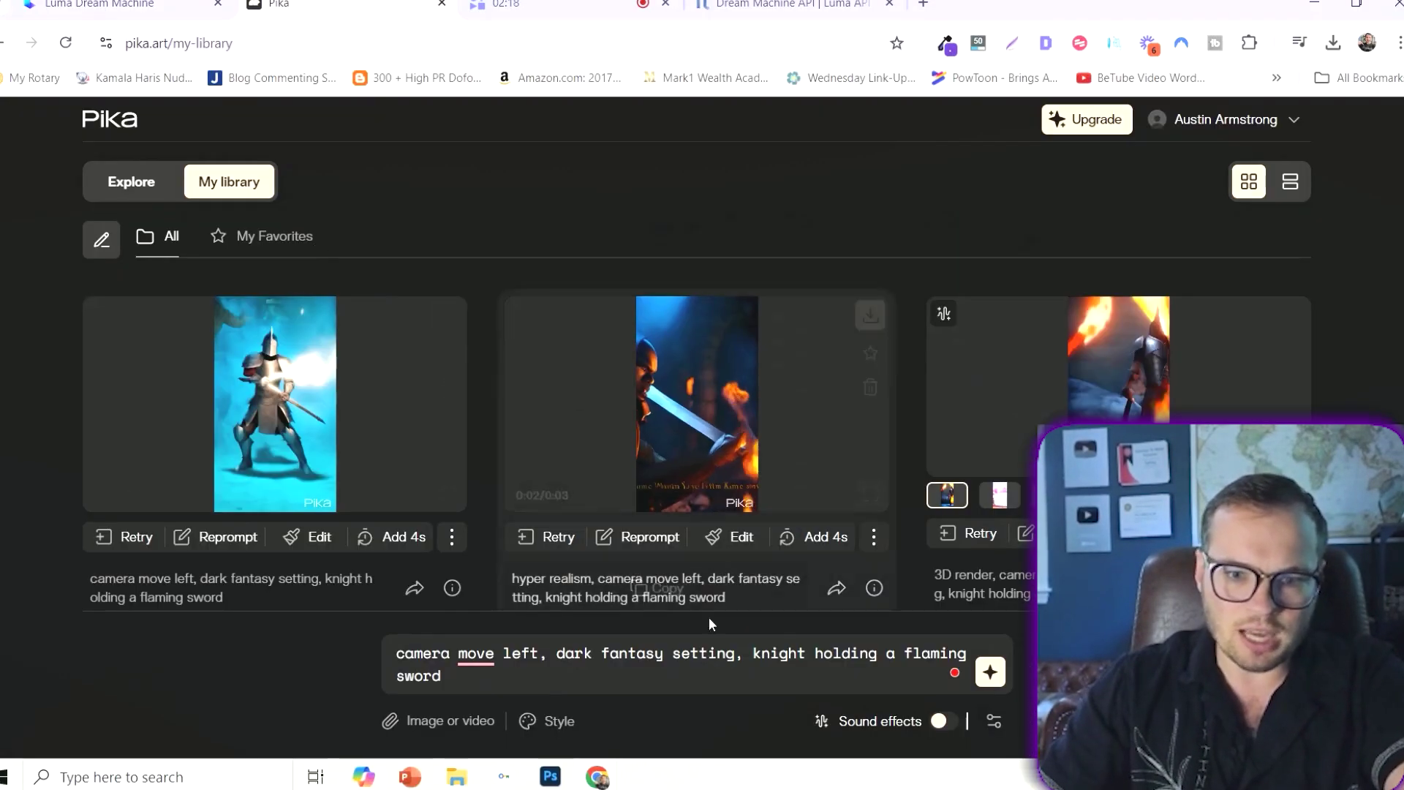
- Paste the dragon prompt into Pika and generate the dragon video
{"action": "key", "text": "ctrl+v"}
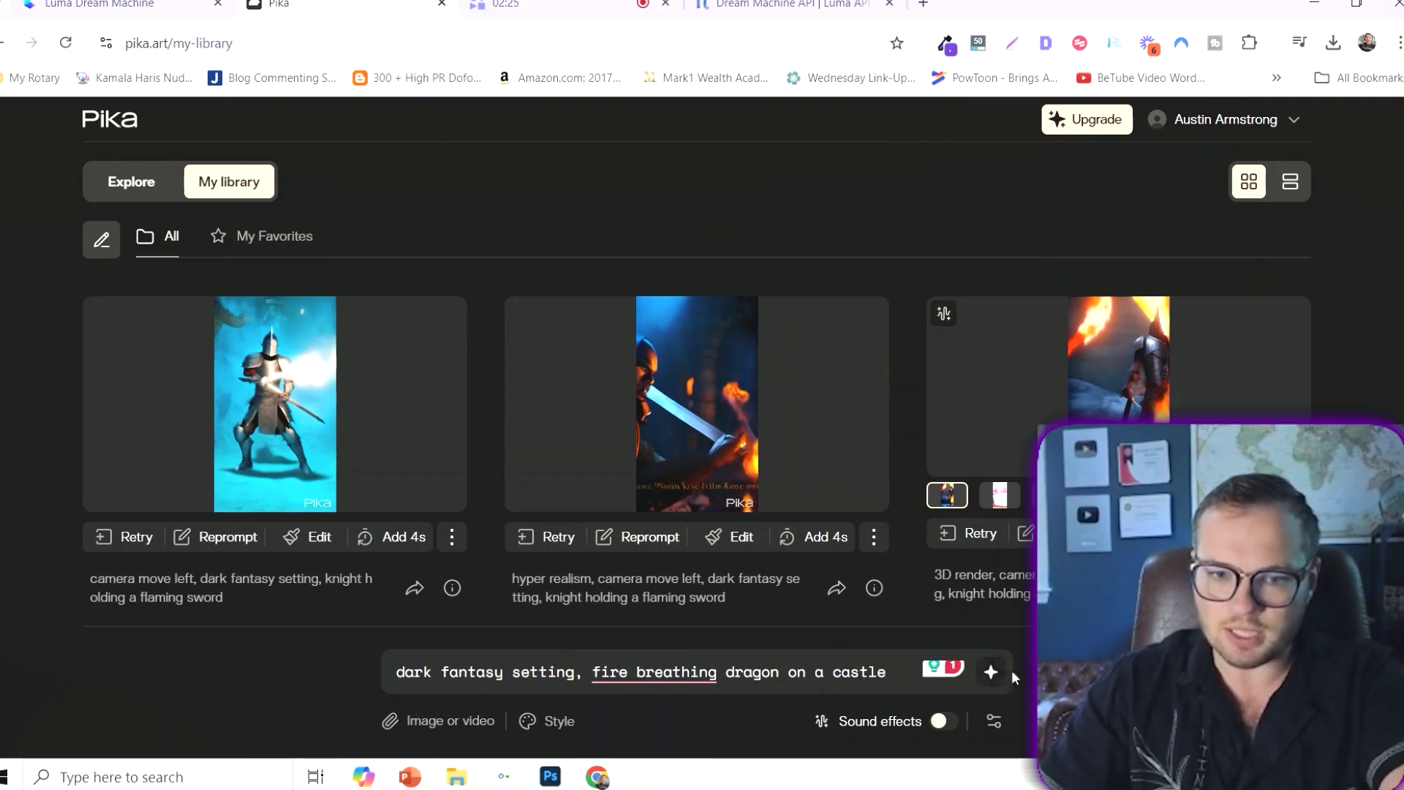
{"action": "left_click", "coordinate": [991, 672]}
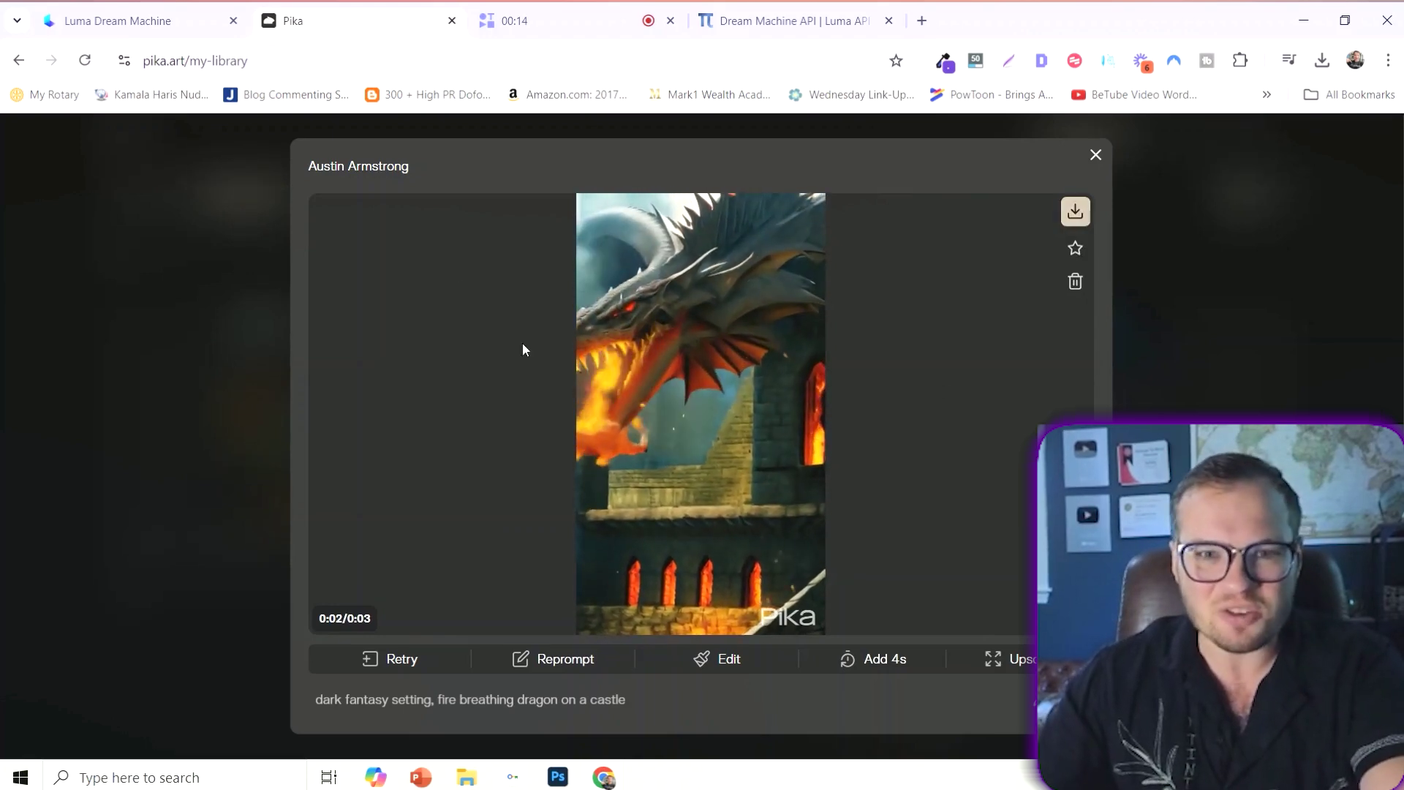
- Open the Luma dragon clip's detail page and highlight 'fire breathing' in its prompt
{"action": "left_click", "coordinate": [163, 10]}
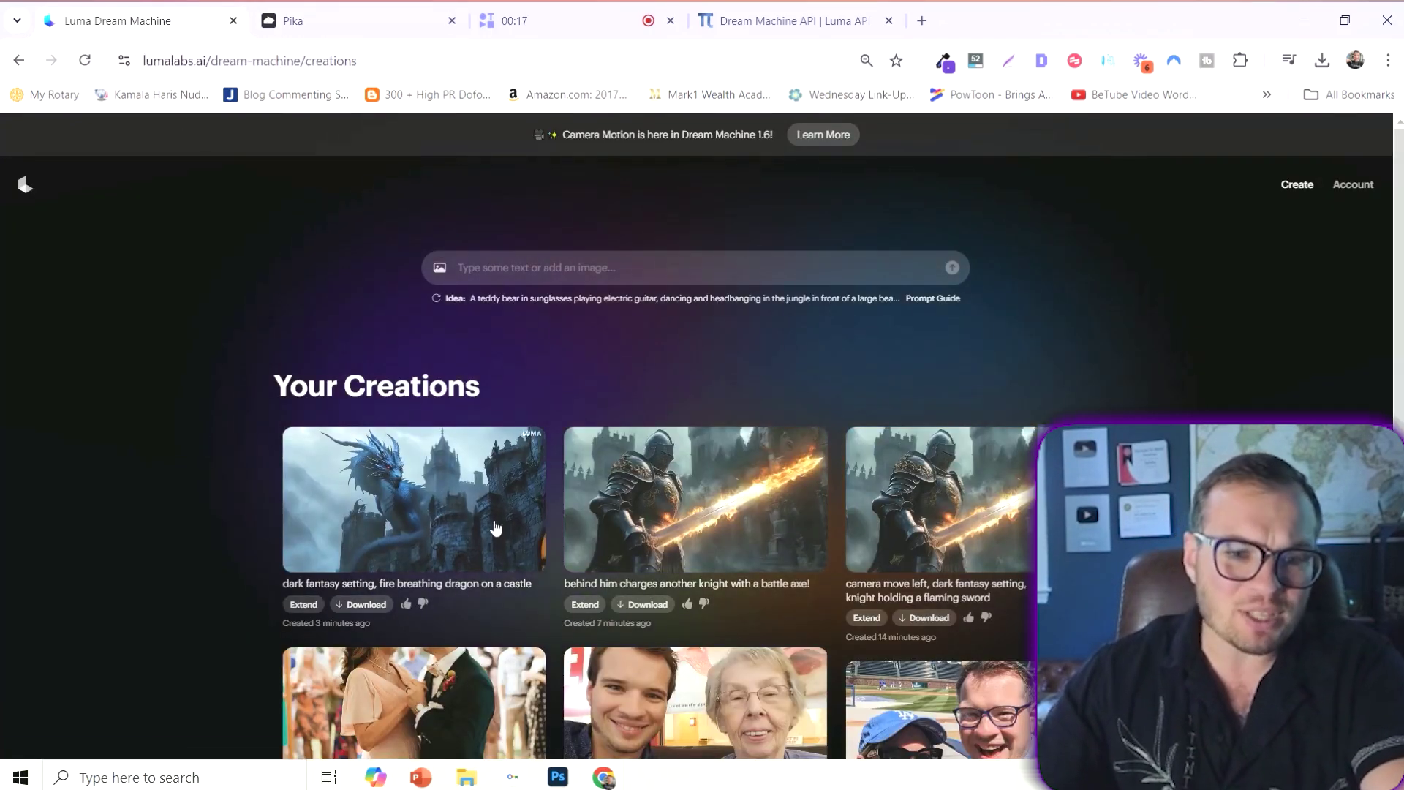
{"action": "left_click", "coordinate": [457, 499]}
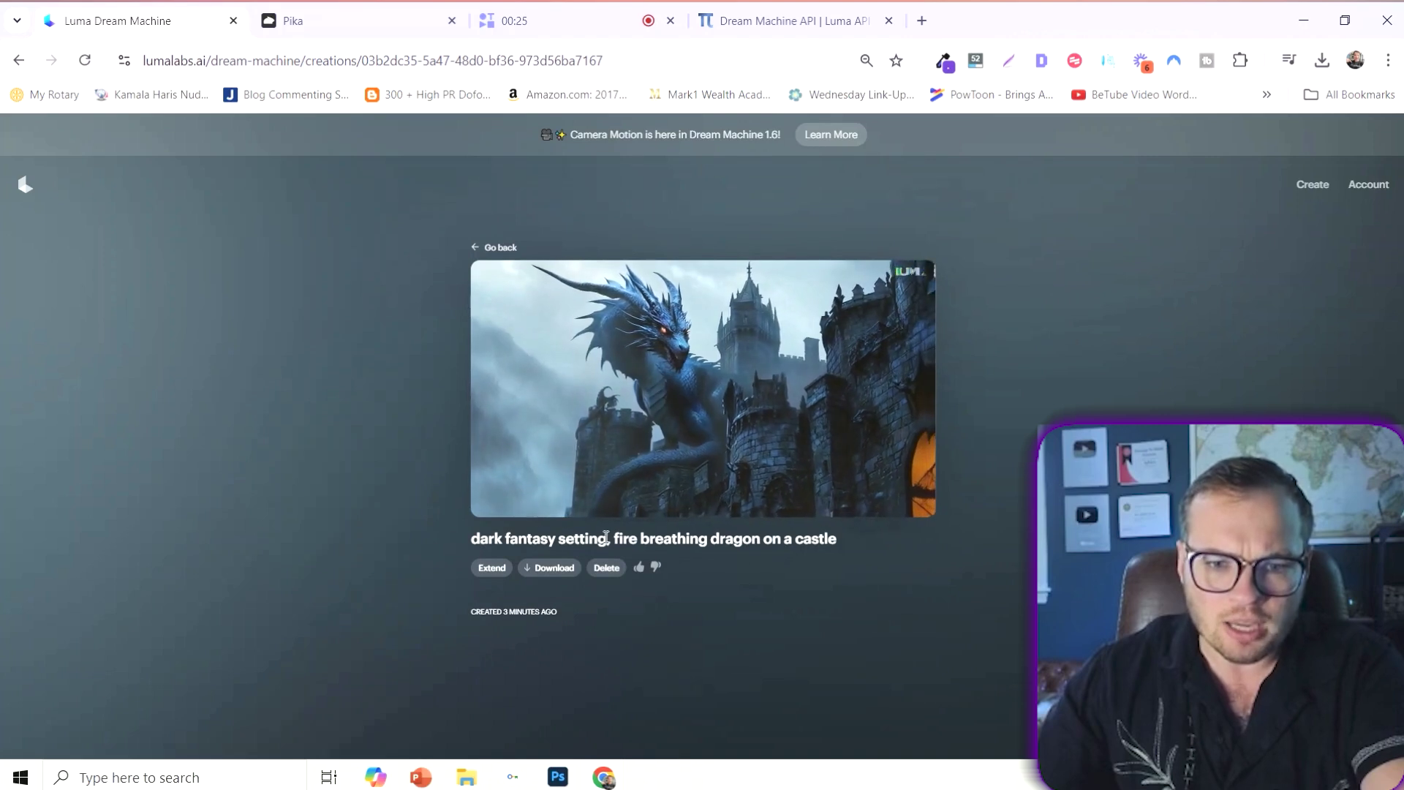
{"action": "left_click_drag", "start_coordinate": [609, 540], "coordinate": [710, 544]}
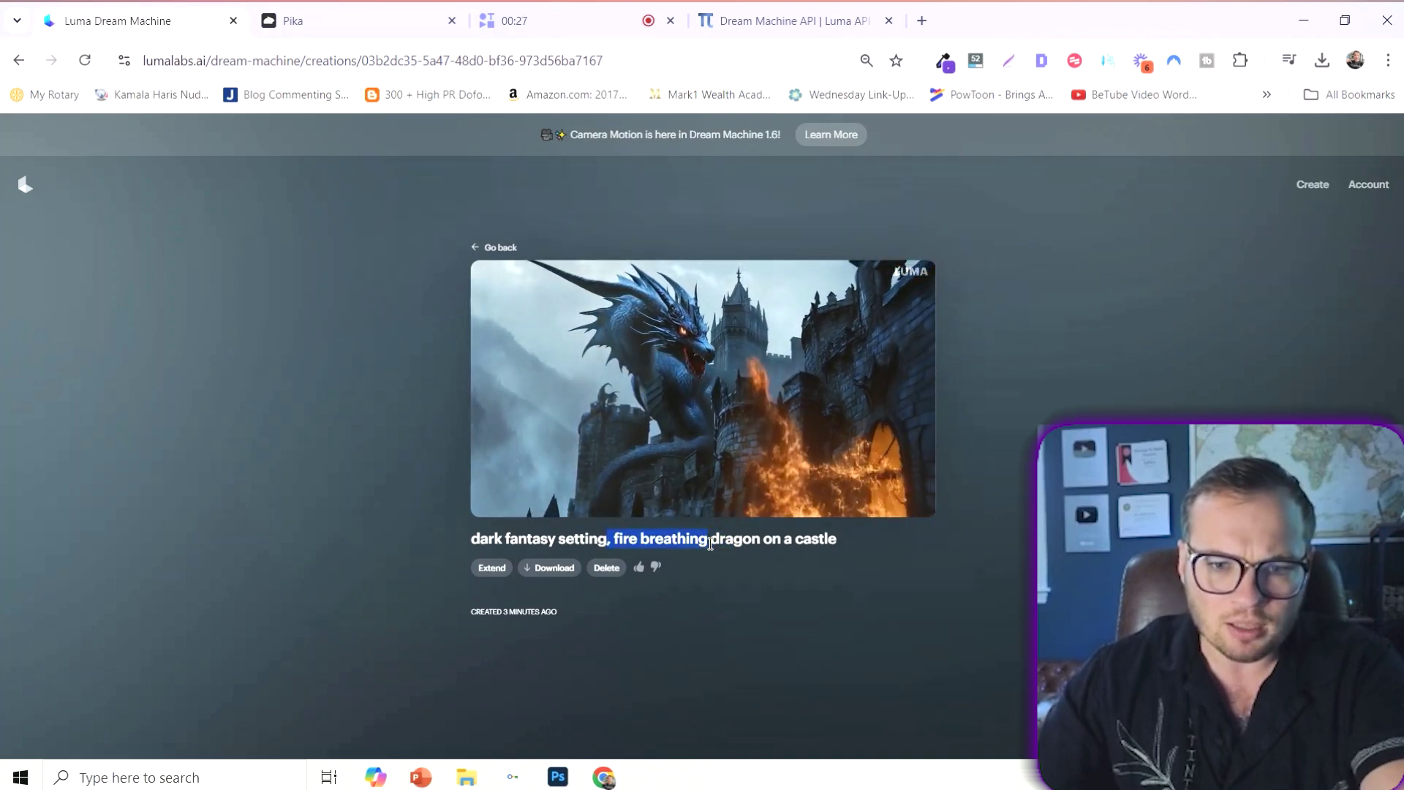
{"action": "left_click", "coordinate": [762, 539]}
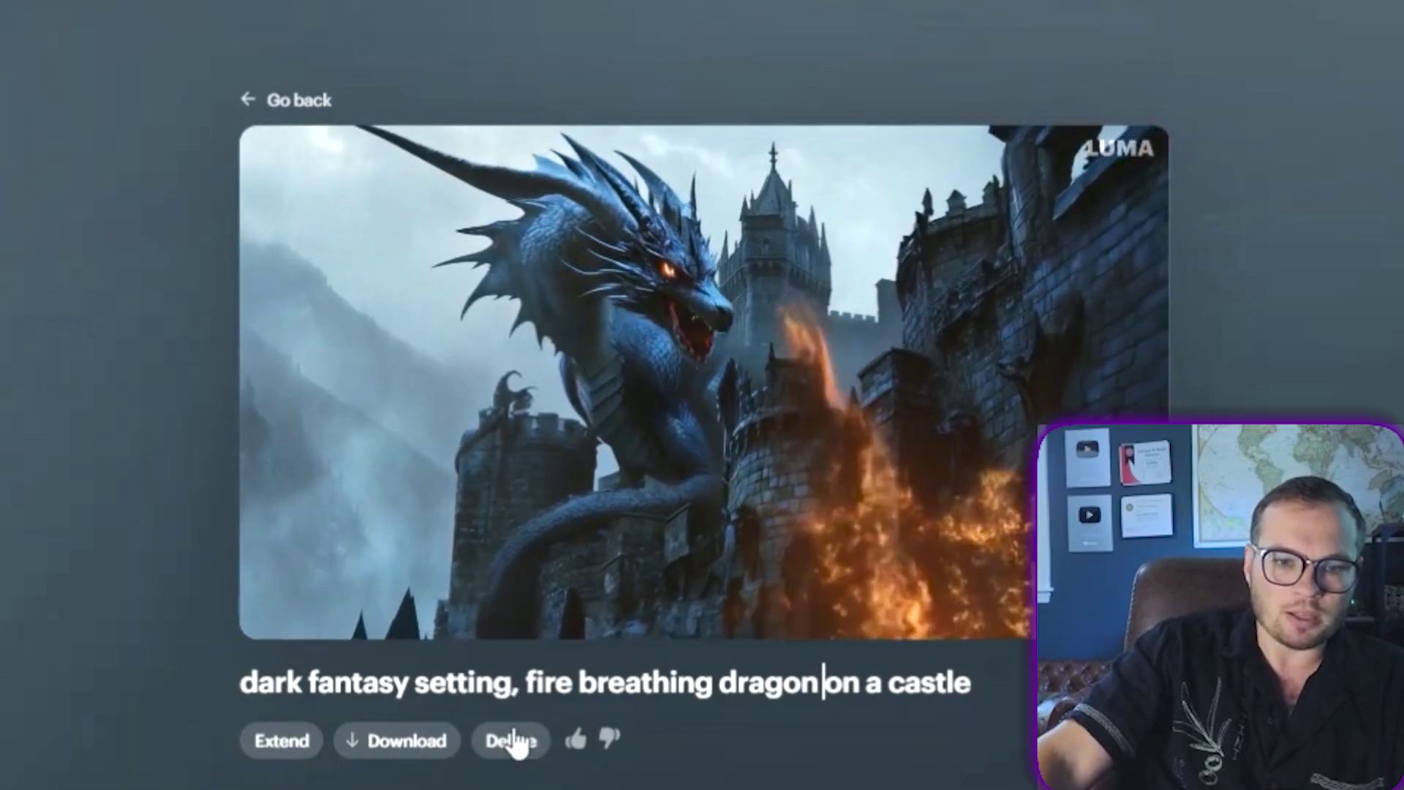
- Extend the dragon clip five seconds with 'the dragon then starts flying', then open the knight-and-dragon creation
{"action": "left_click", "coordinate": [292, 737]}
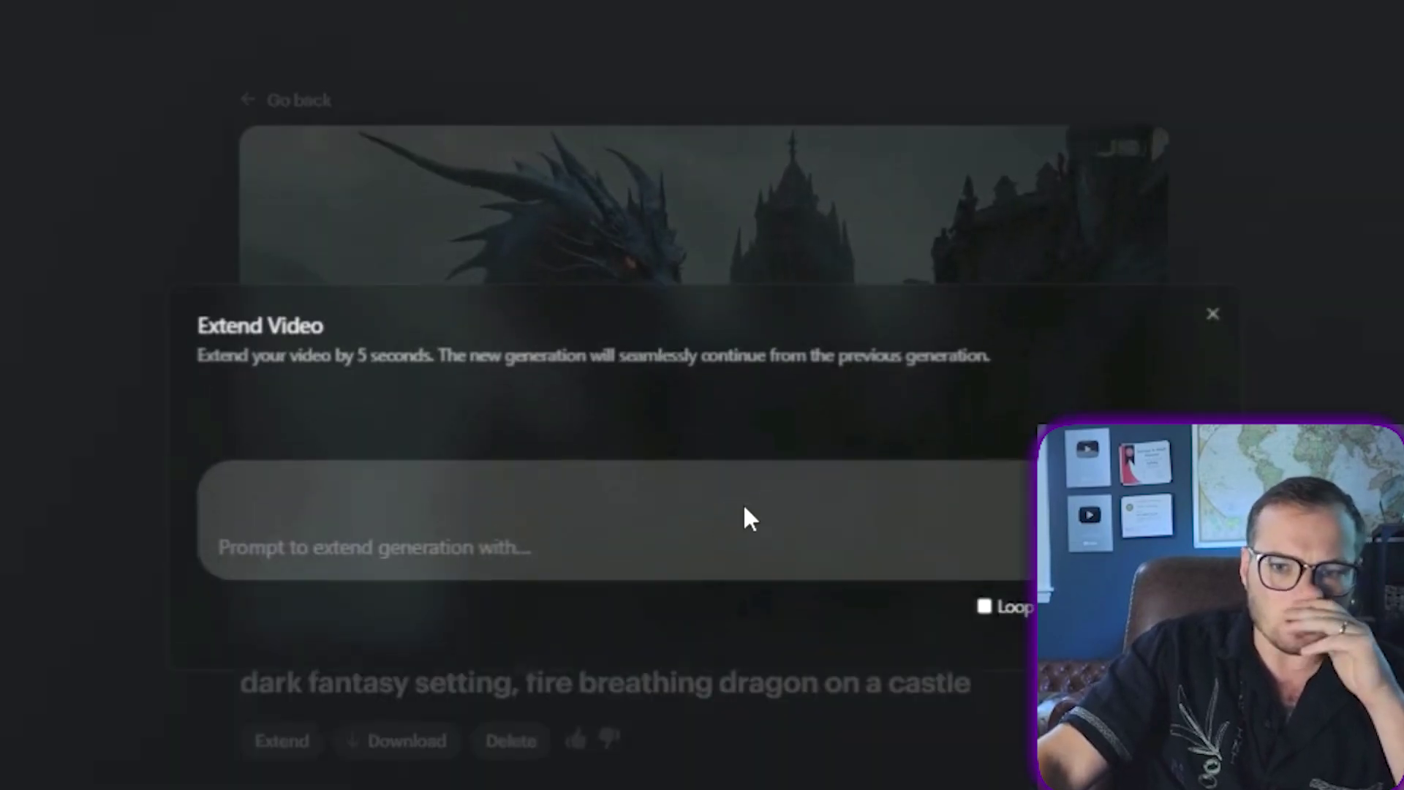
{"action": "type", "text": "the dragon then starts t"}
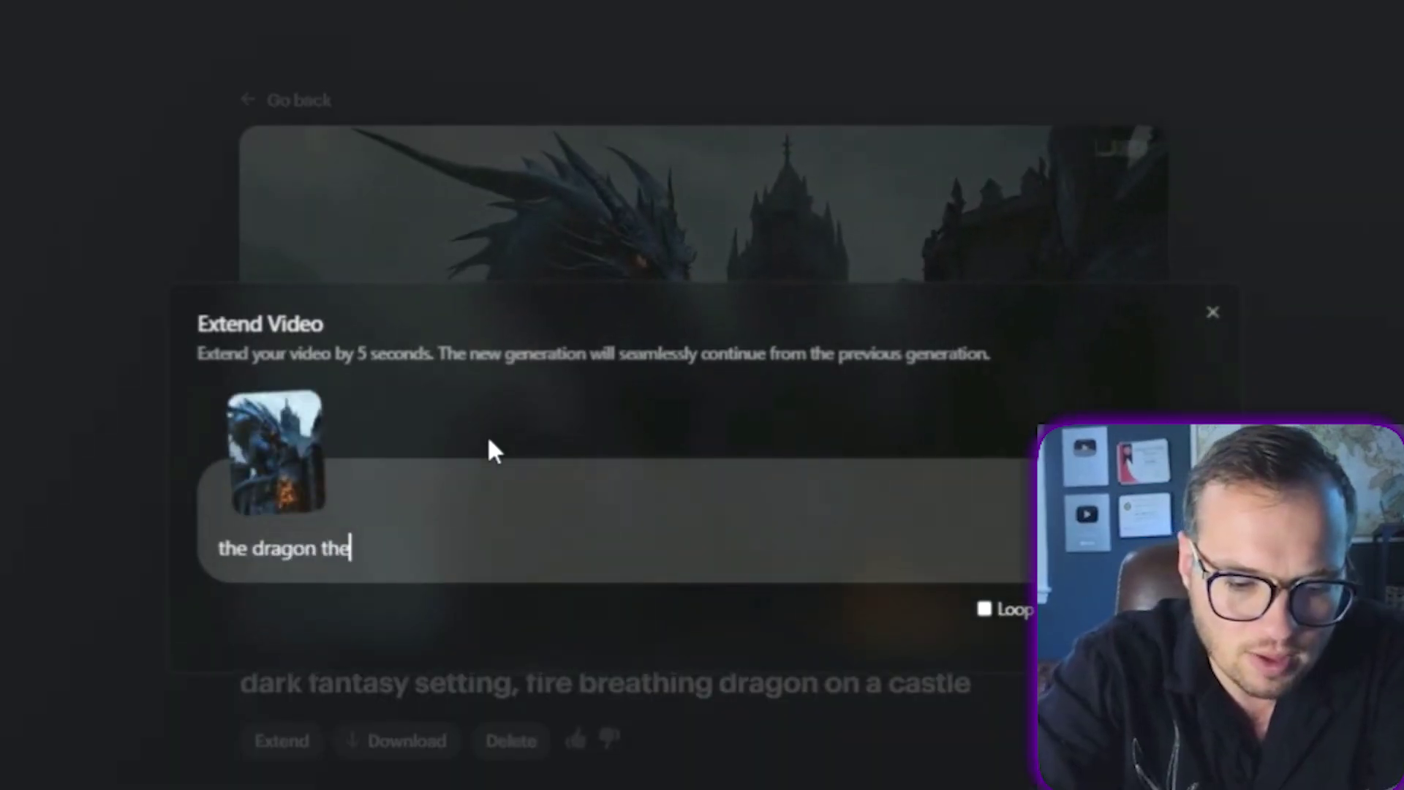
{"action": "type", "text": "lying"}
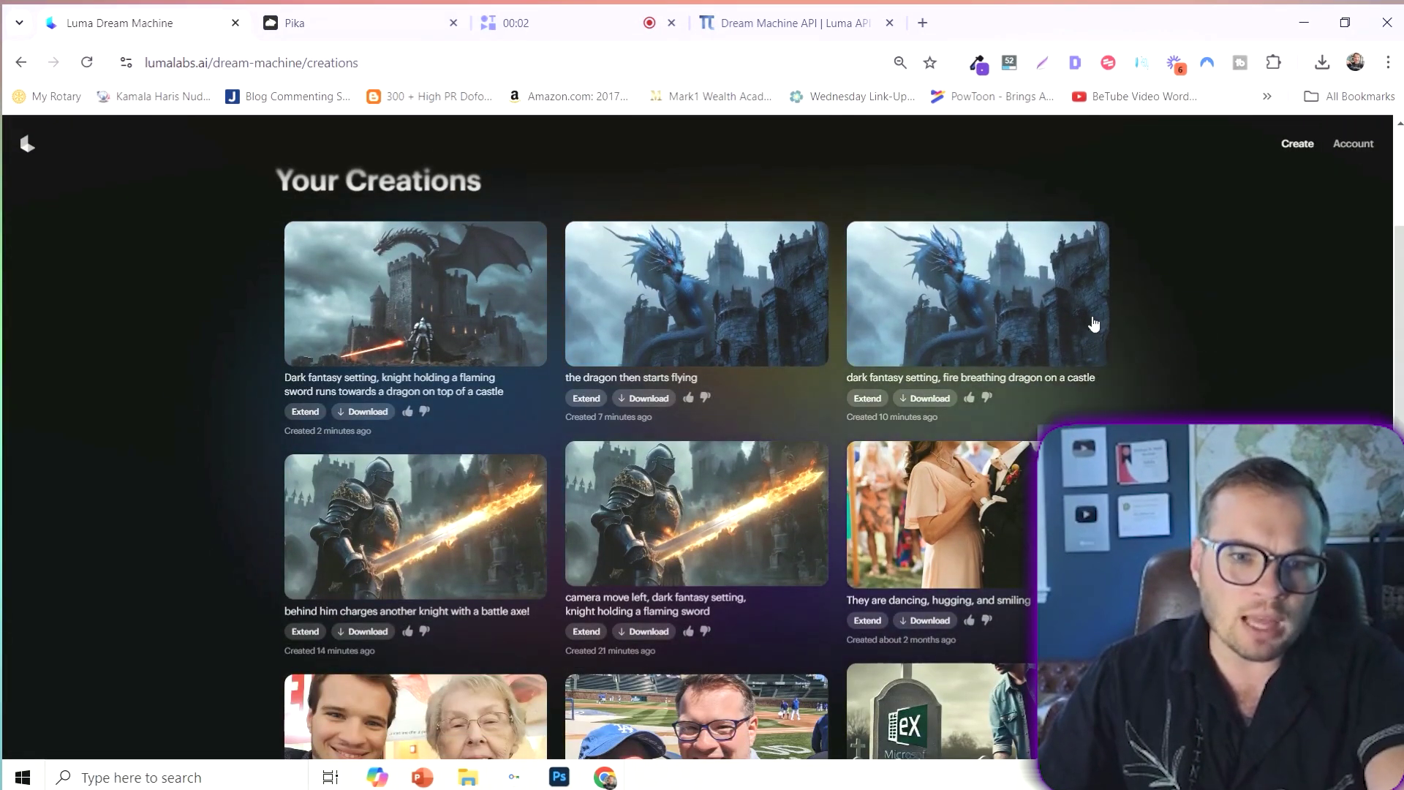
{"action": "left_click", "coordinate": [456, 300]}
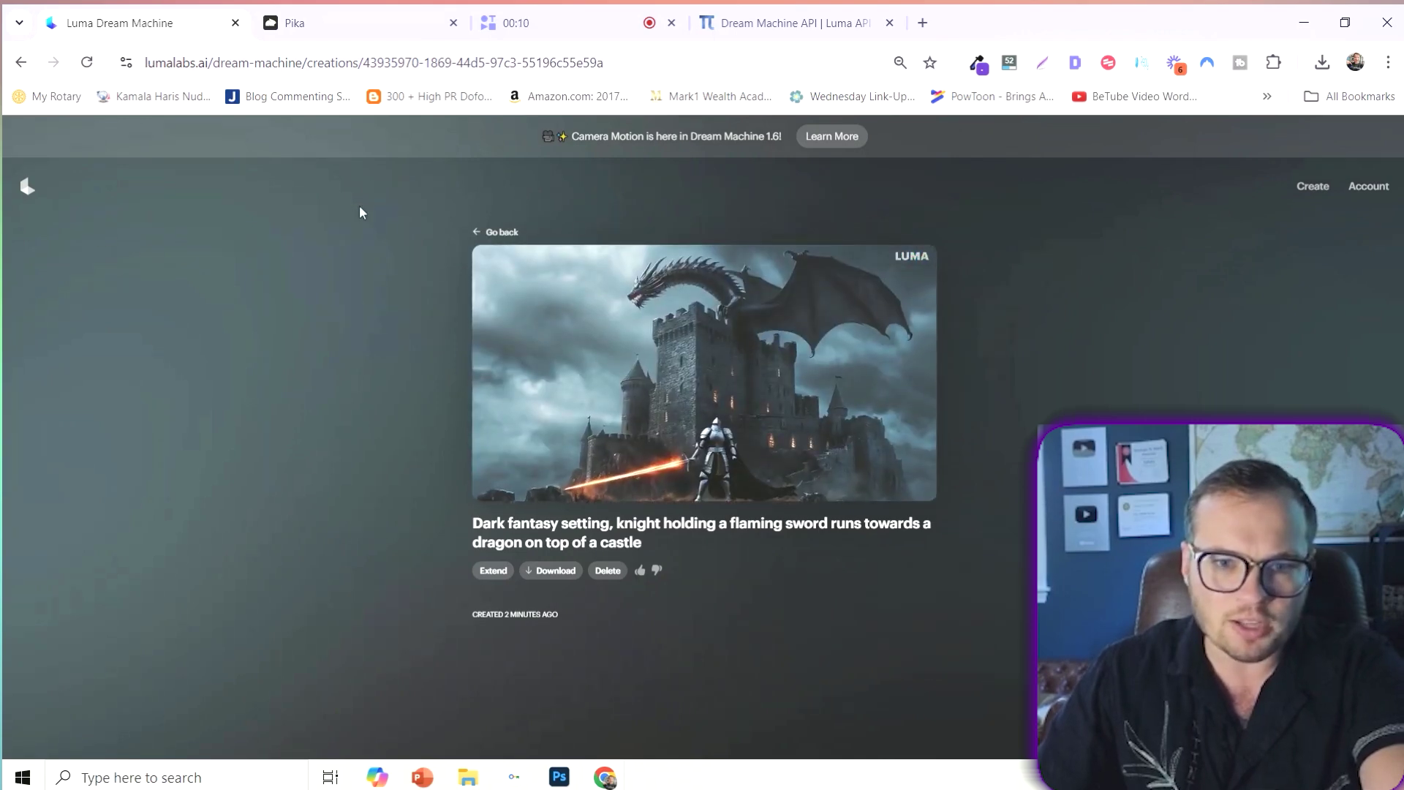
- Download the camera-move-left flaming-sword knight clip as a 2.8 MB MP4 and drag it into CapCut
{"action": "left_click", "coordinate": [500, 232]}
{"action": "scroll", "coordinate": [1151, 399], "scroll_direction": "down", "scroll_amount": 5}
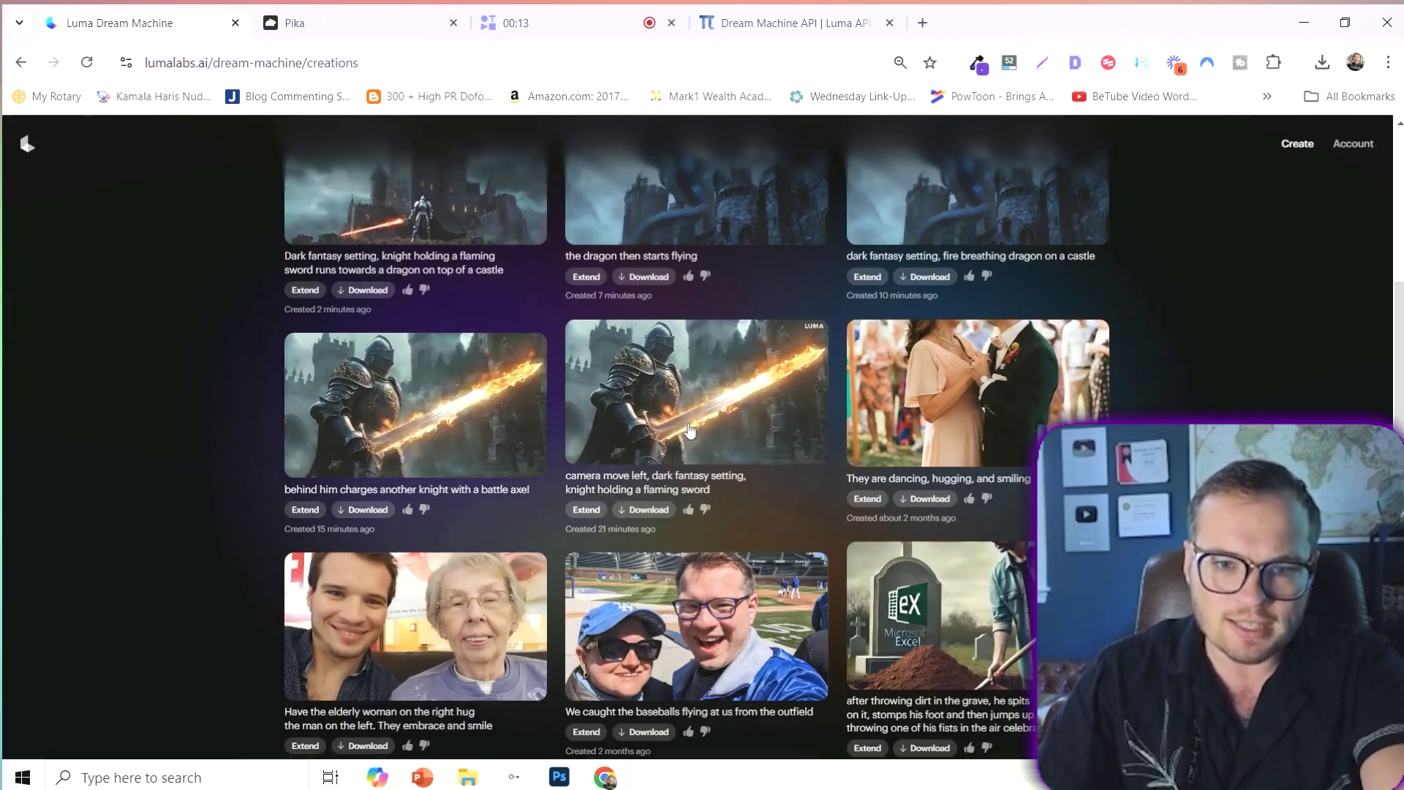
{"action": "left_click", "coordinate": [672, 510]}
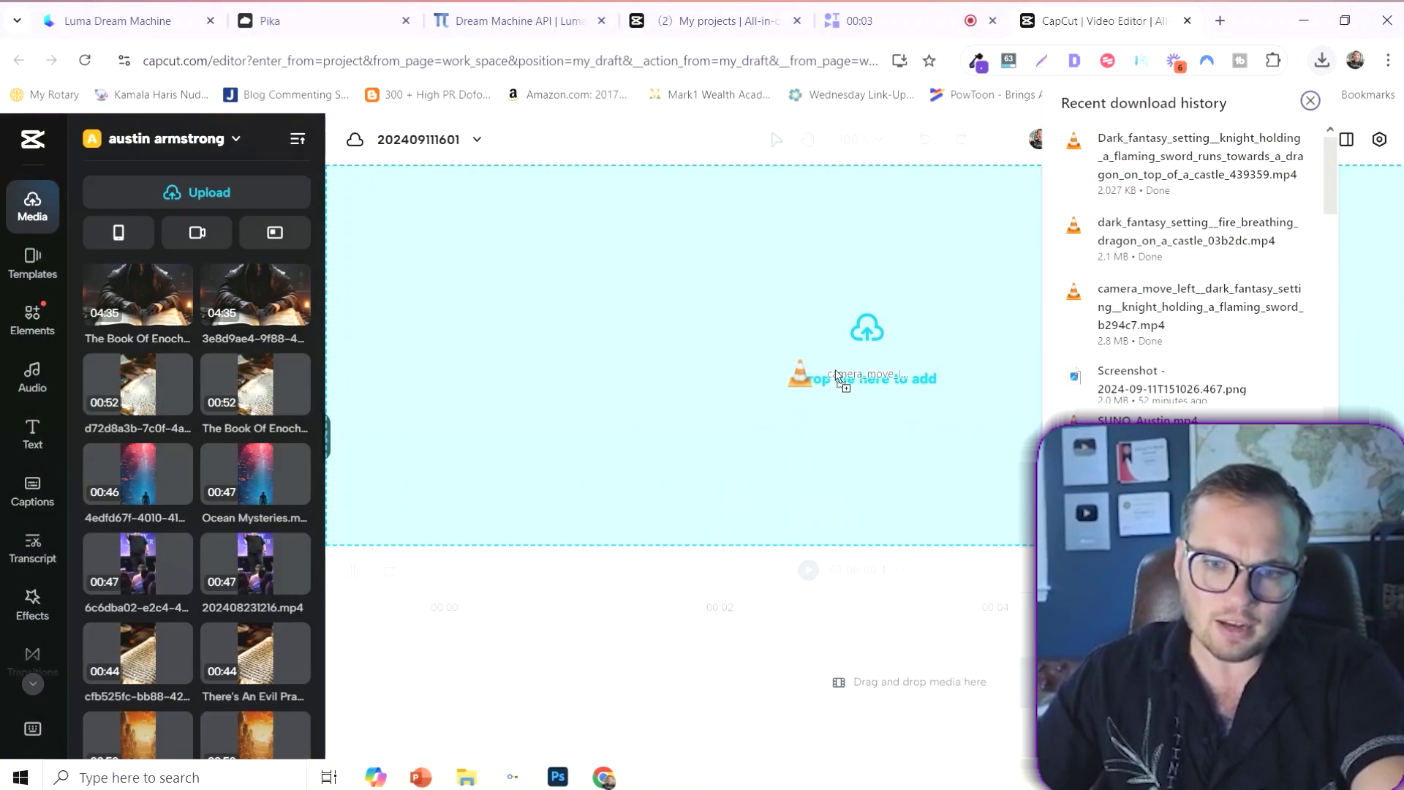
{"action": "left_click_drag", "start_coordinate": [811, 374], "coordinate": [841, 365]}
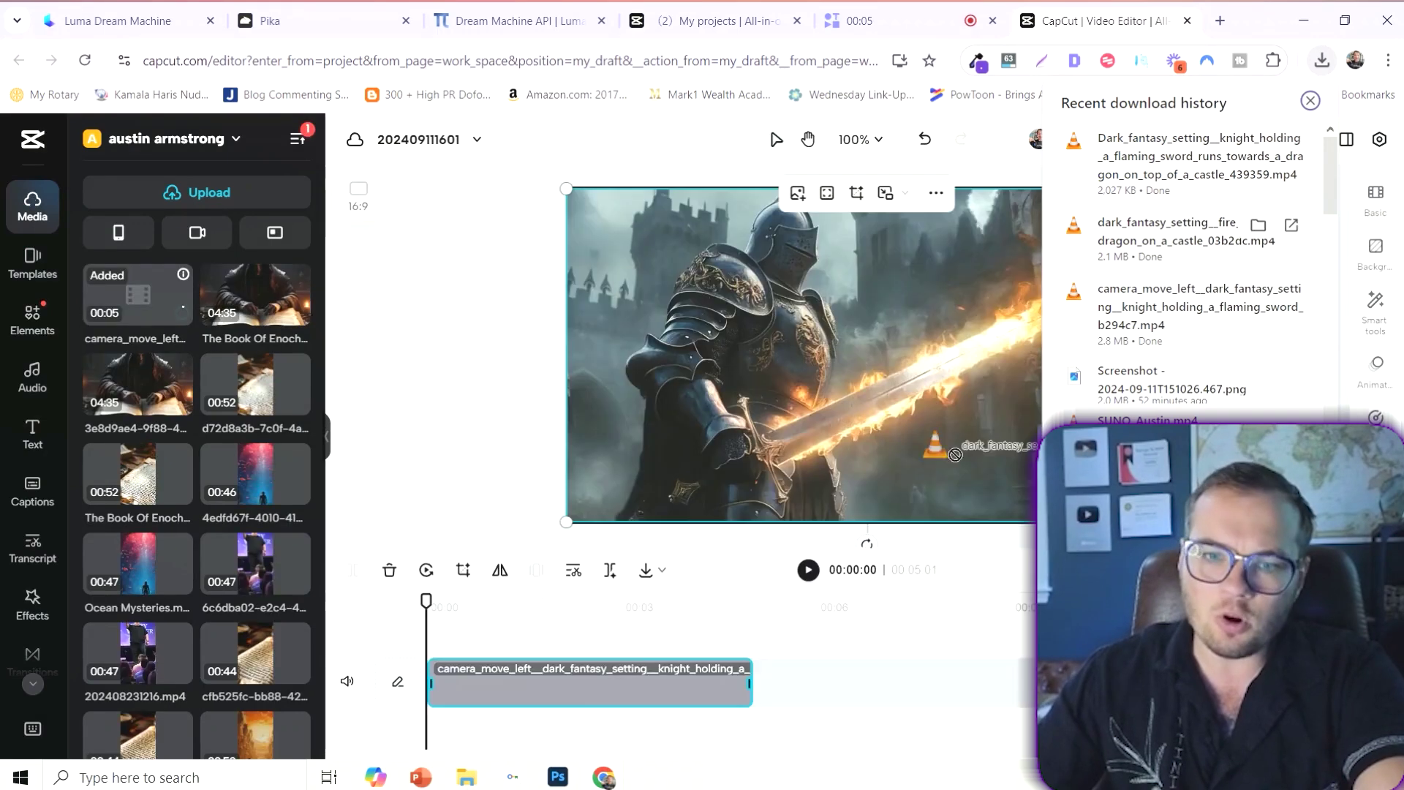
- Import the dragon, fire-breathing dragon and knight-charging-dragon clips onto the main track, with the dragon clip after the knight clip
{"action": "left_click_drag", "start_coordinate": [1185, 231], "coordinate": [811, 683]}
{"action": "left_click_drag", "start_coordinate": [1153, 245], "coordinate": [951, 673]}
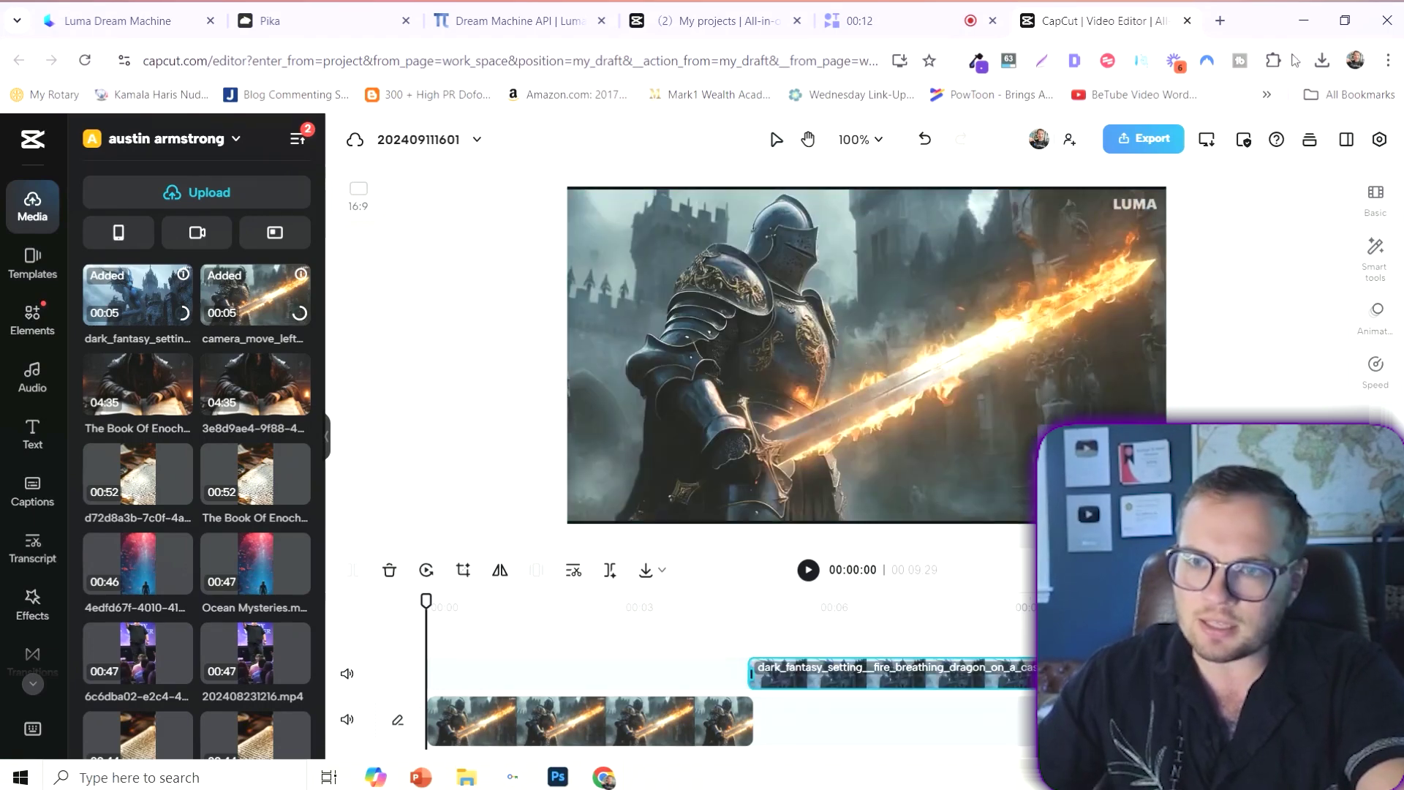
{"action": "left_click", "coordinate": [1318, 61]}
{"action": "left_click_drag", "start_coordinate": [1170, 156], "coordinate": [967, 678]}
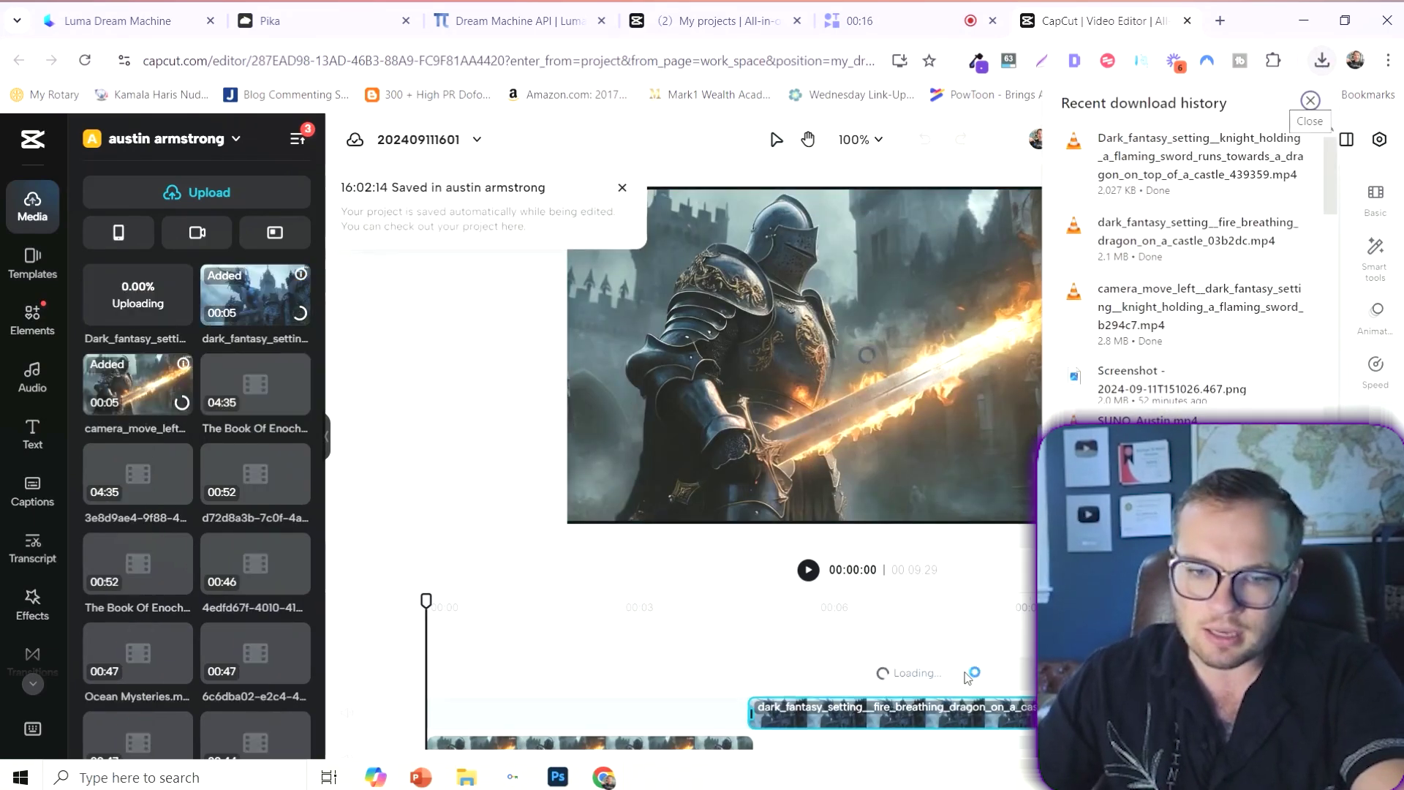
{"action": "left_click", "coordinate": [573, 638]}
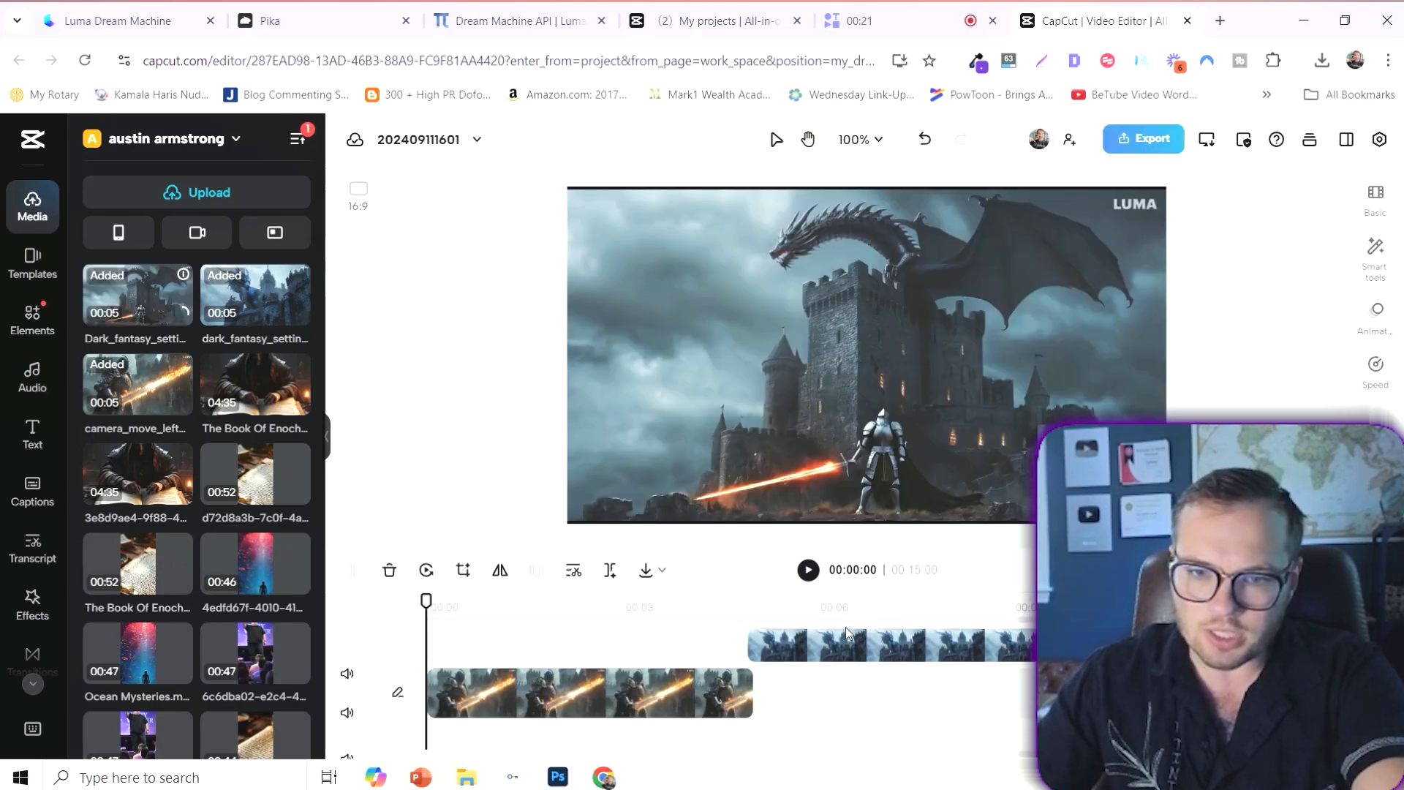
{"action": "left_click_drag", "start_coordinate": [839, 662], "coordinate": [841, 686]}
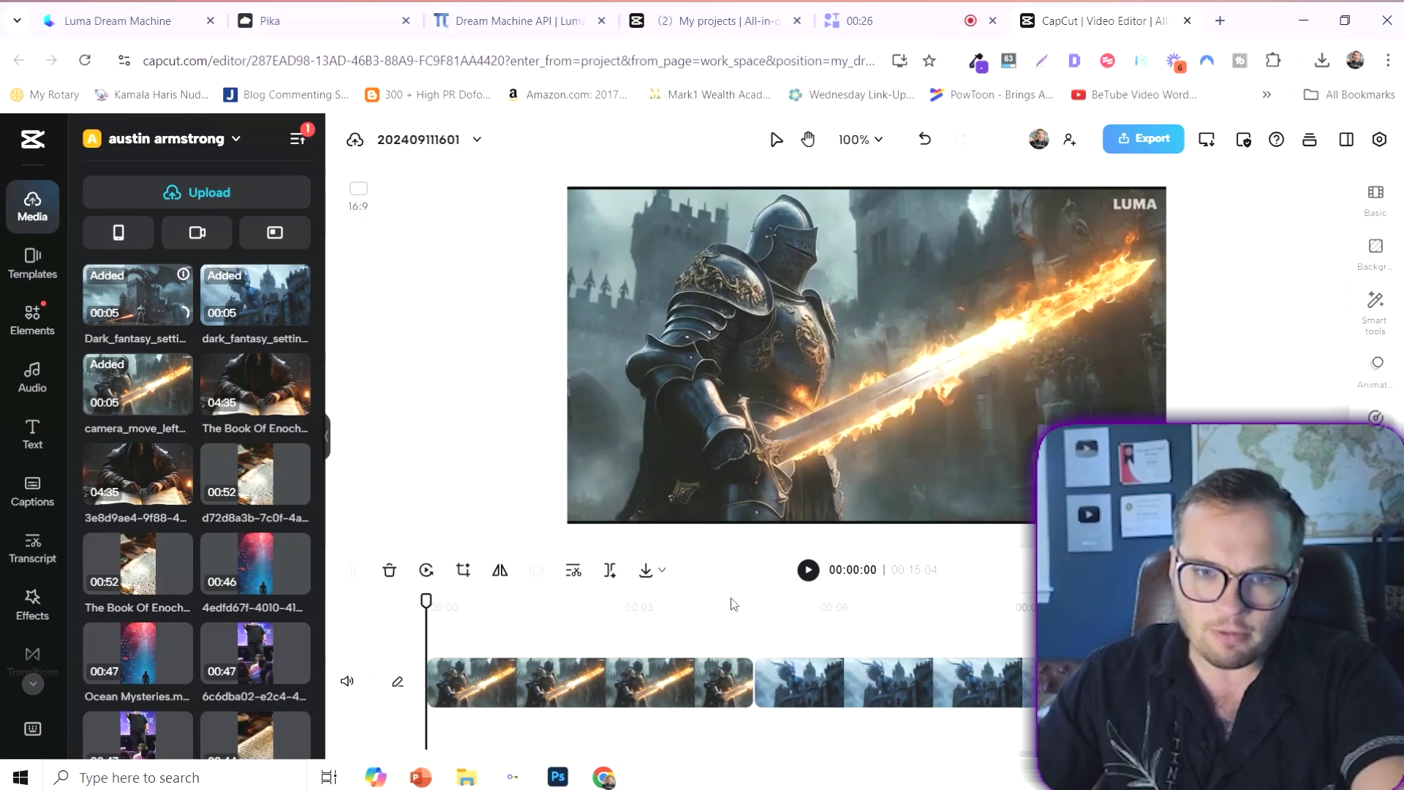
- Play back the 15-second knight and dragon sequence and pause it
{"action": "key", "text": "space"}
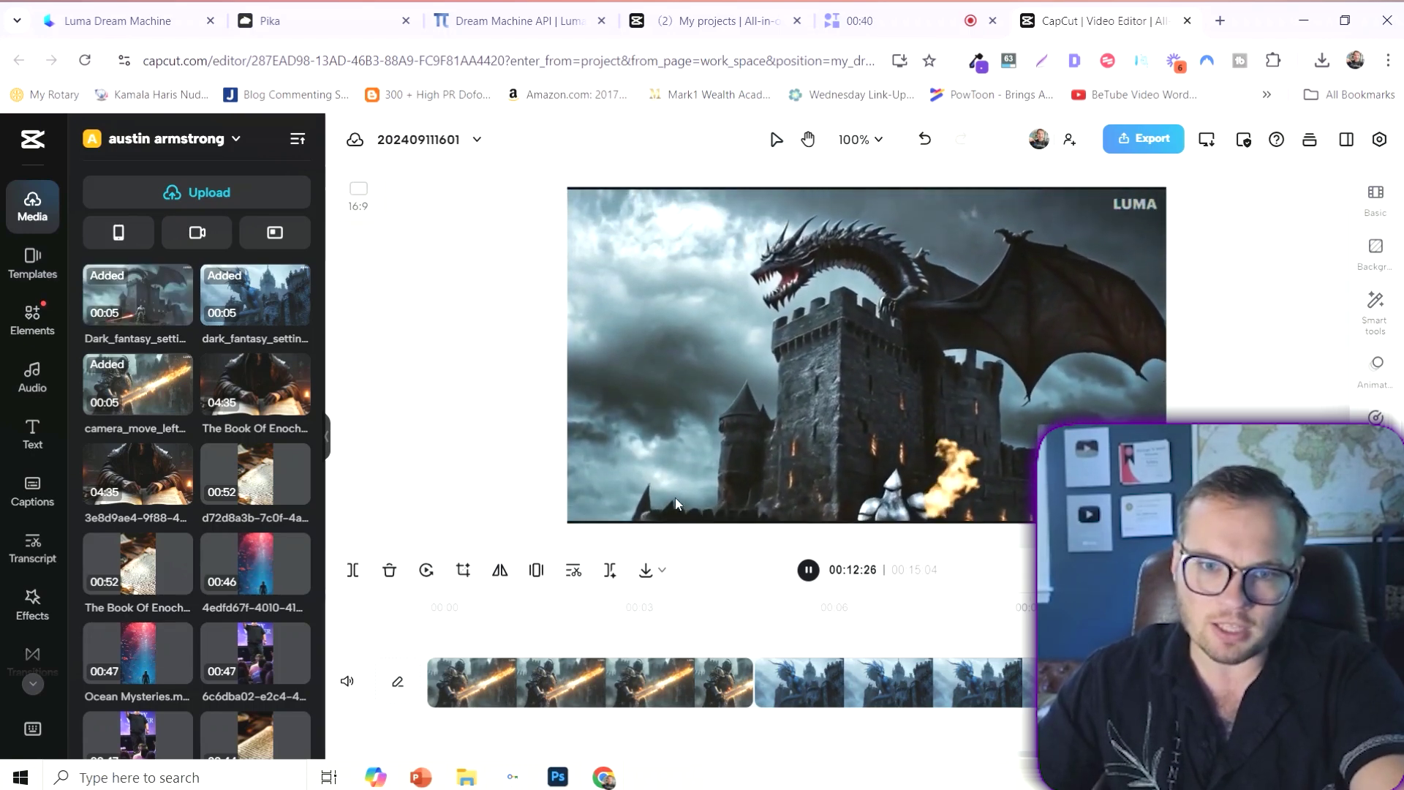
{"action": "key", "text": "space"}
{"action": "left_click", "coordinate": [33, 376]}
- Search music for 'dark fantasy', preview and add Dark Fantasy Tiktok 80s Song to the timeline
{"action": "left_click", "coordinate": [188, 192]}
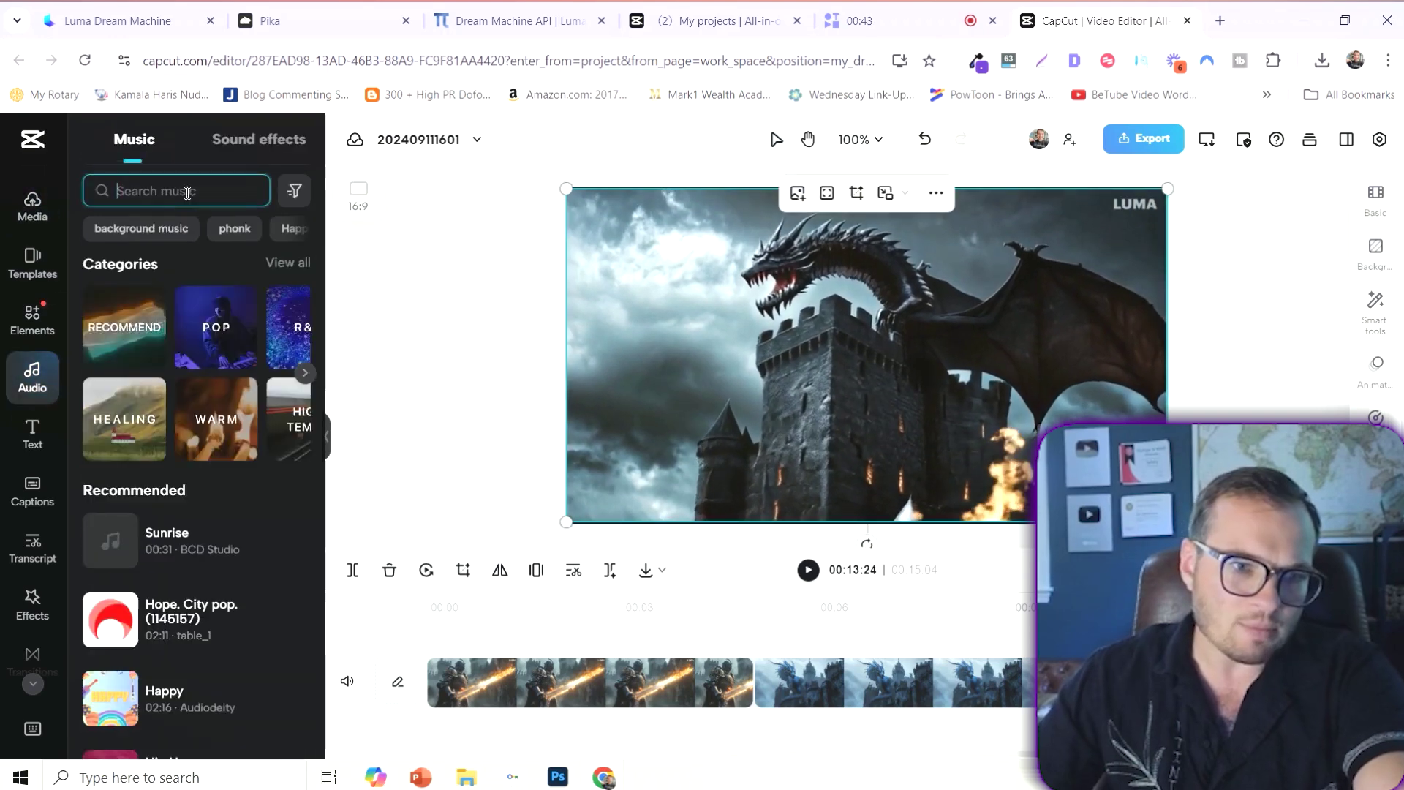
{"action": "type", "text": "dark"}
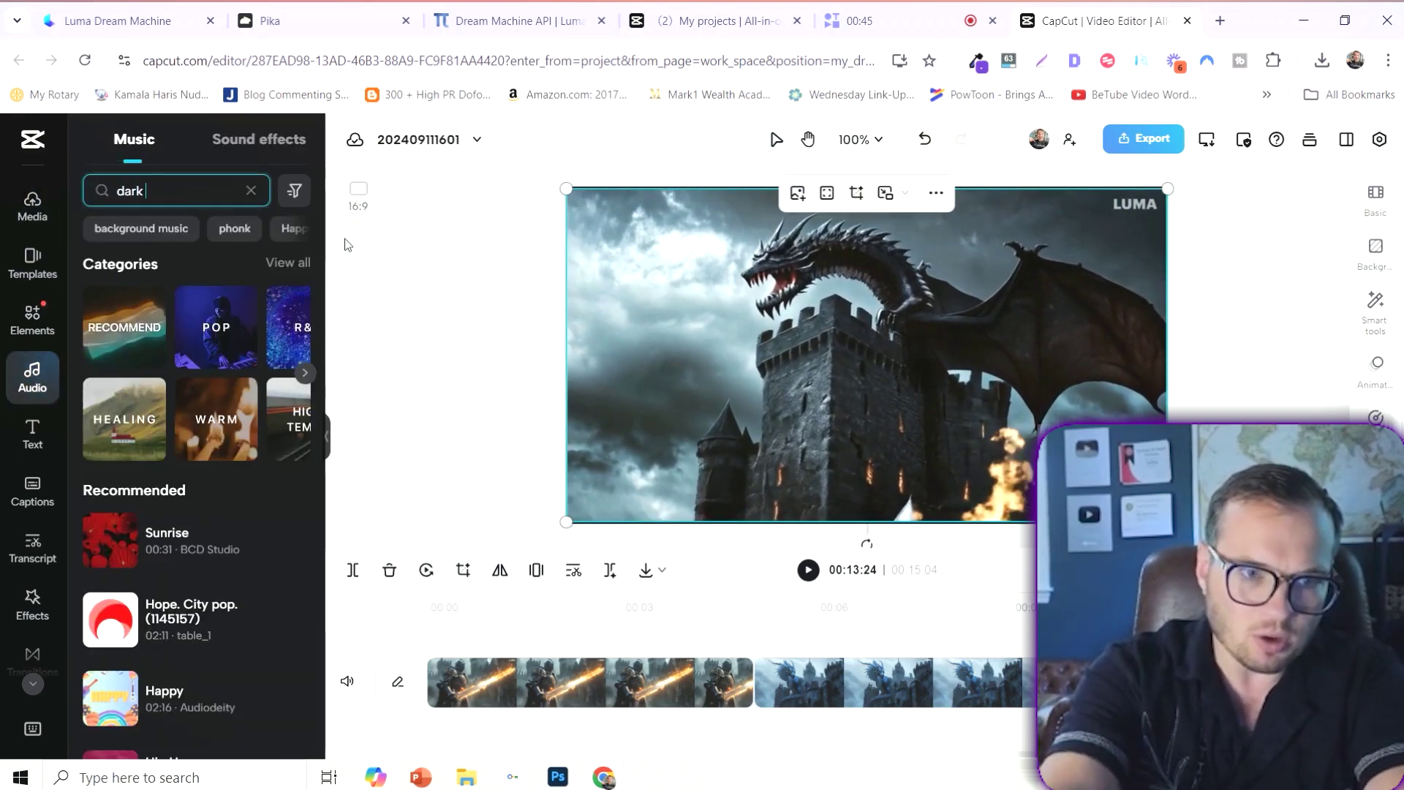
{"action": "type", "text": " fantasy"}
{"action": "key", "text": "Return"}
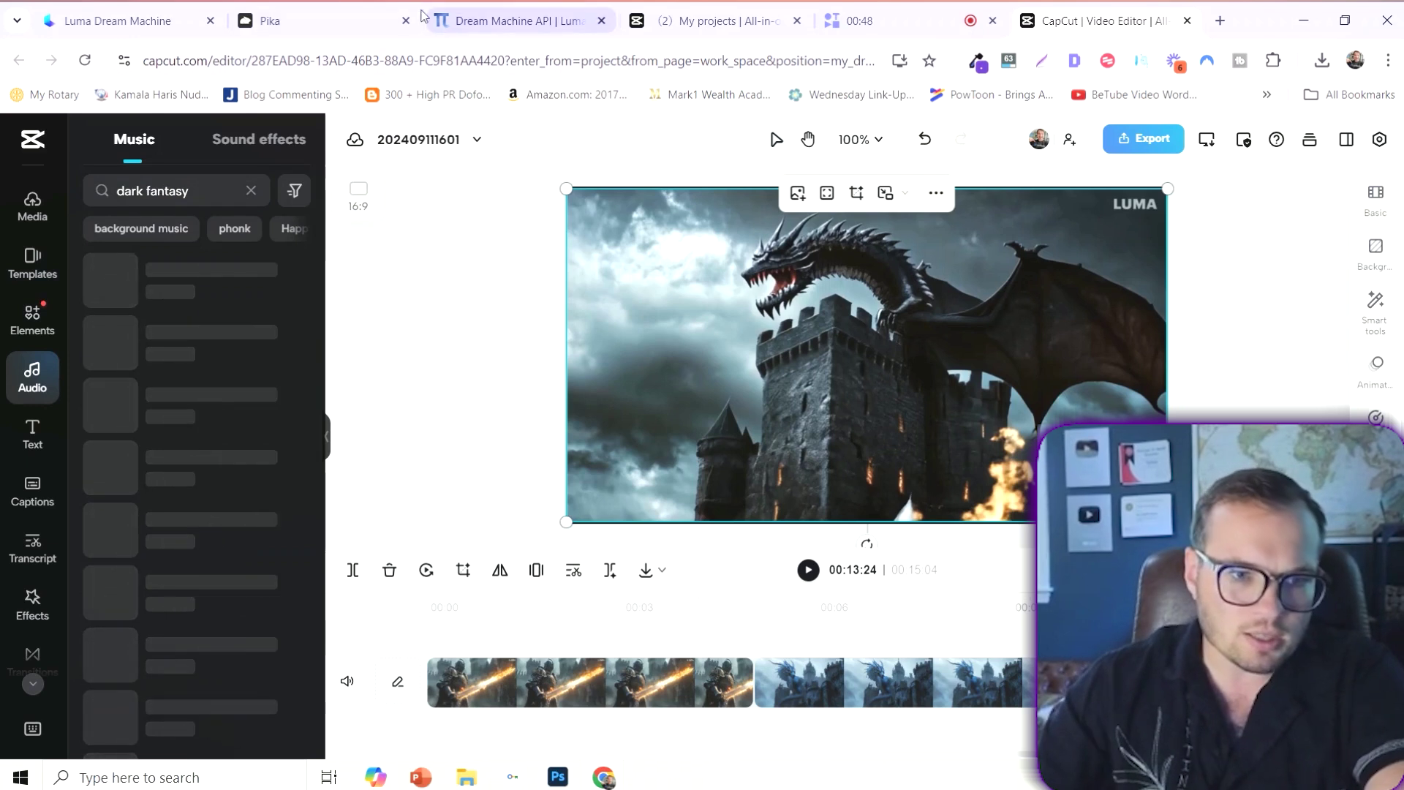
{"action": "left_click", "coordinate": [103, 306]}
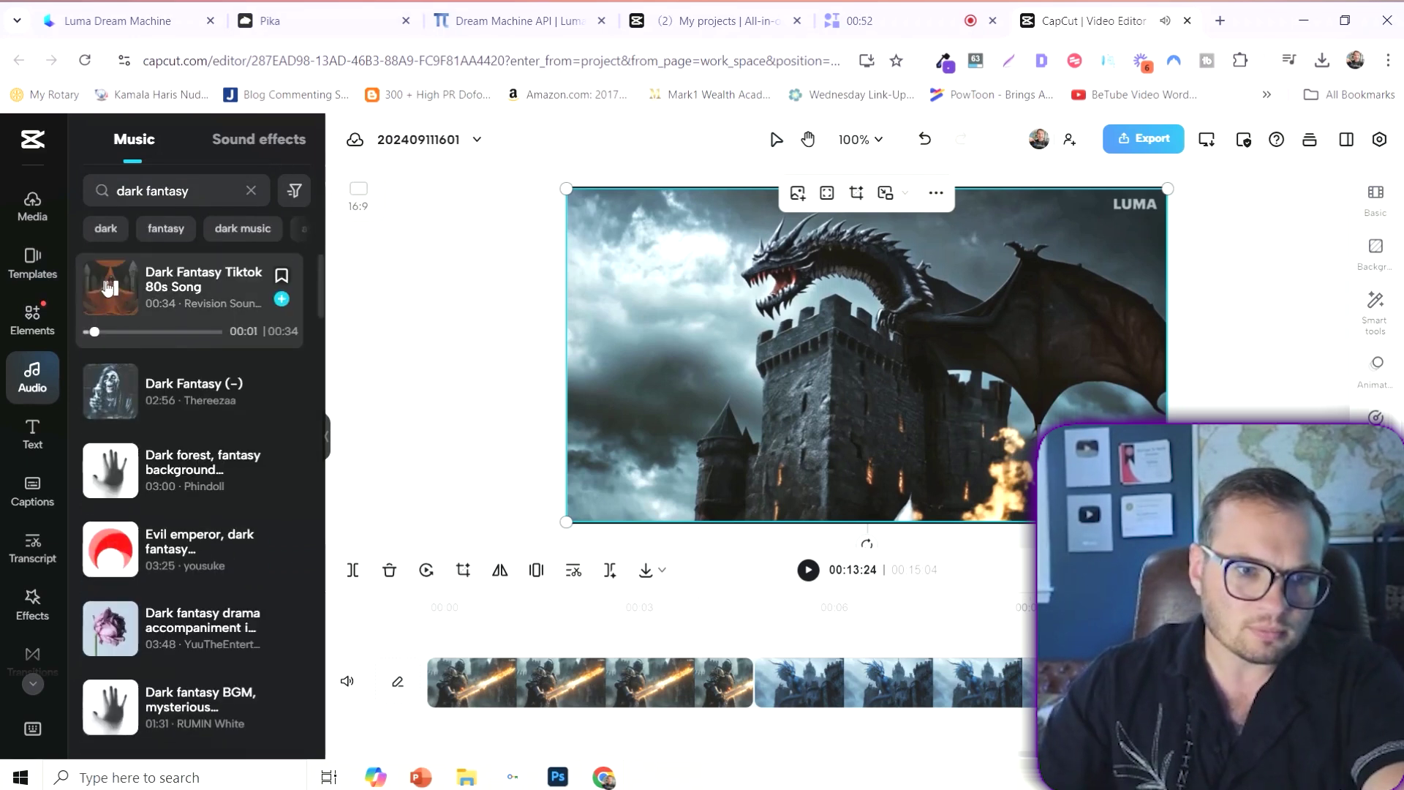
{"action": "left_click", "coordinate": [281, 298]}
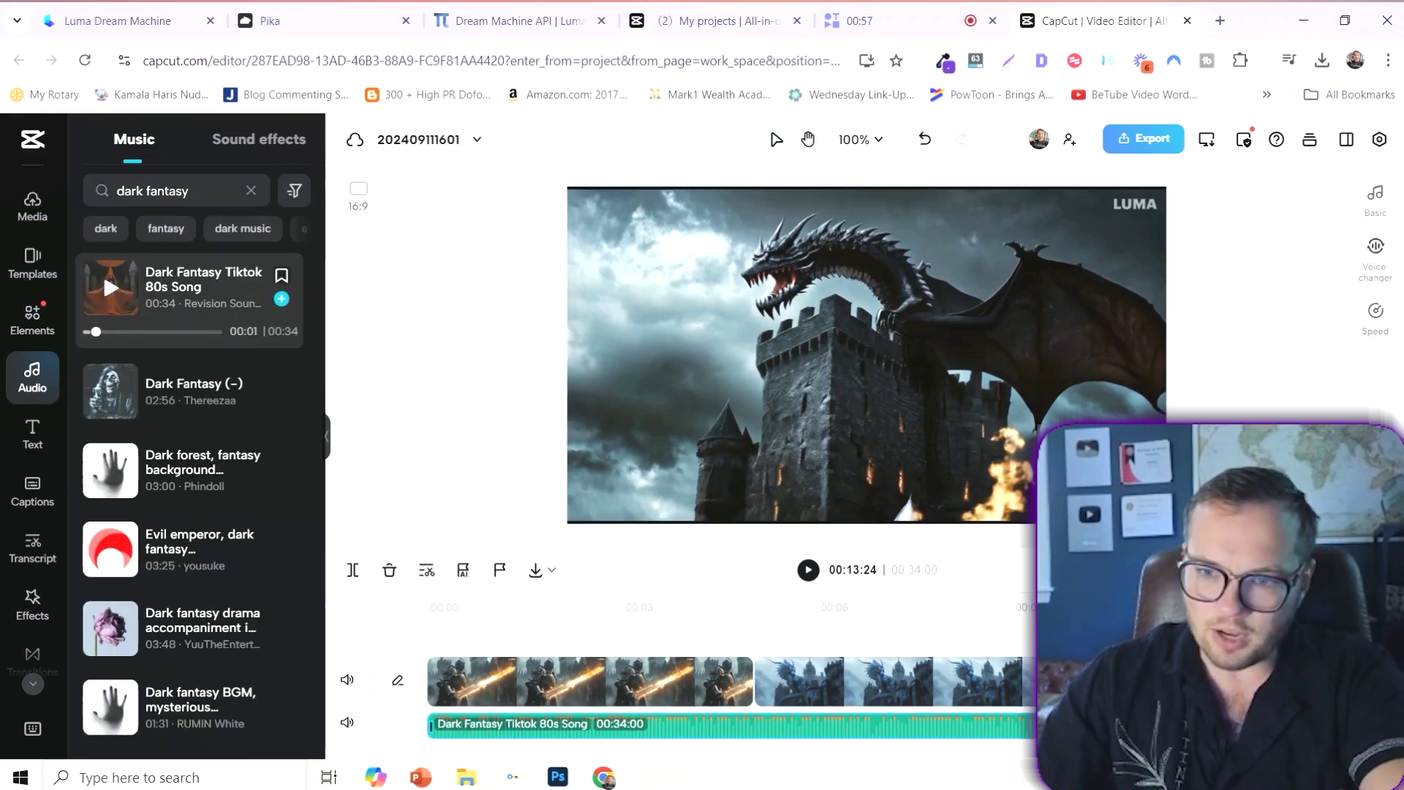
- Return the playhead to the start and play the edit with its music
{"action": "left_click", "coordinate": [630, 607]}
{"action": "left_click_drag", "start_coordinate": [629, 607], "coordinate": [426, 607]}
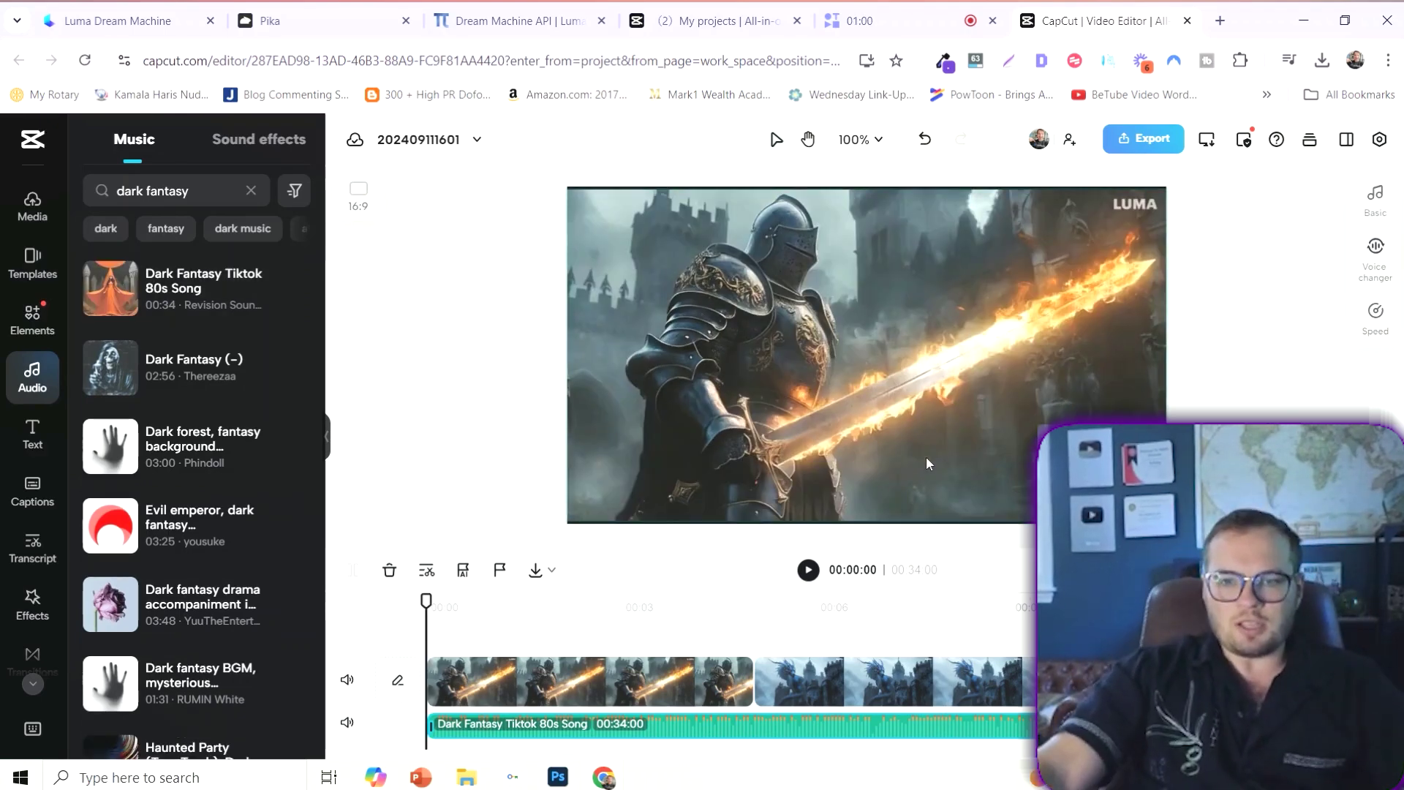
{"action": "left_click", "coordinate": [808, 578]}
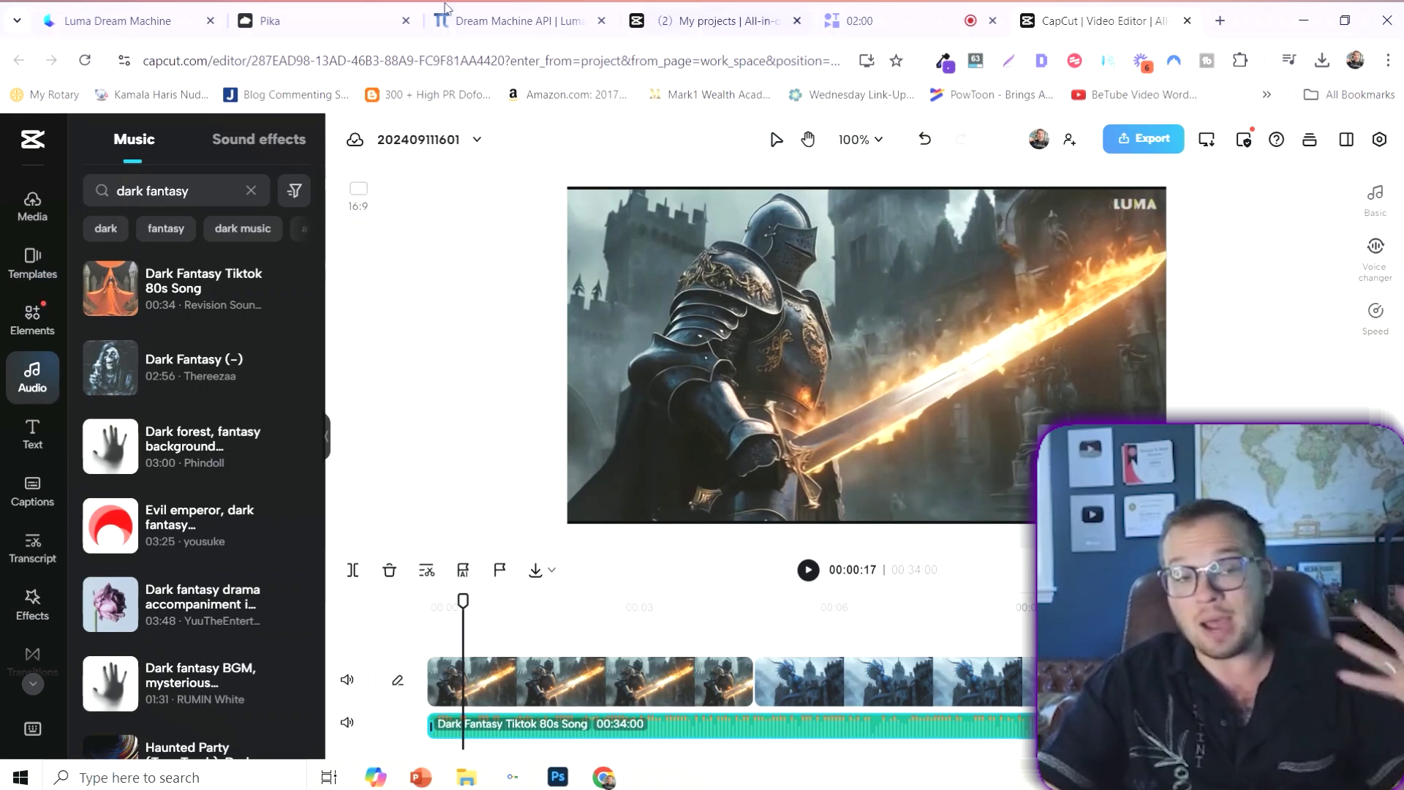
{"action": "left_click", "coordinate": [127, 13]}
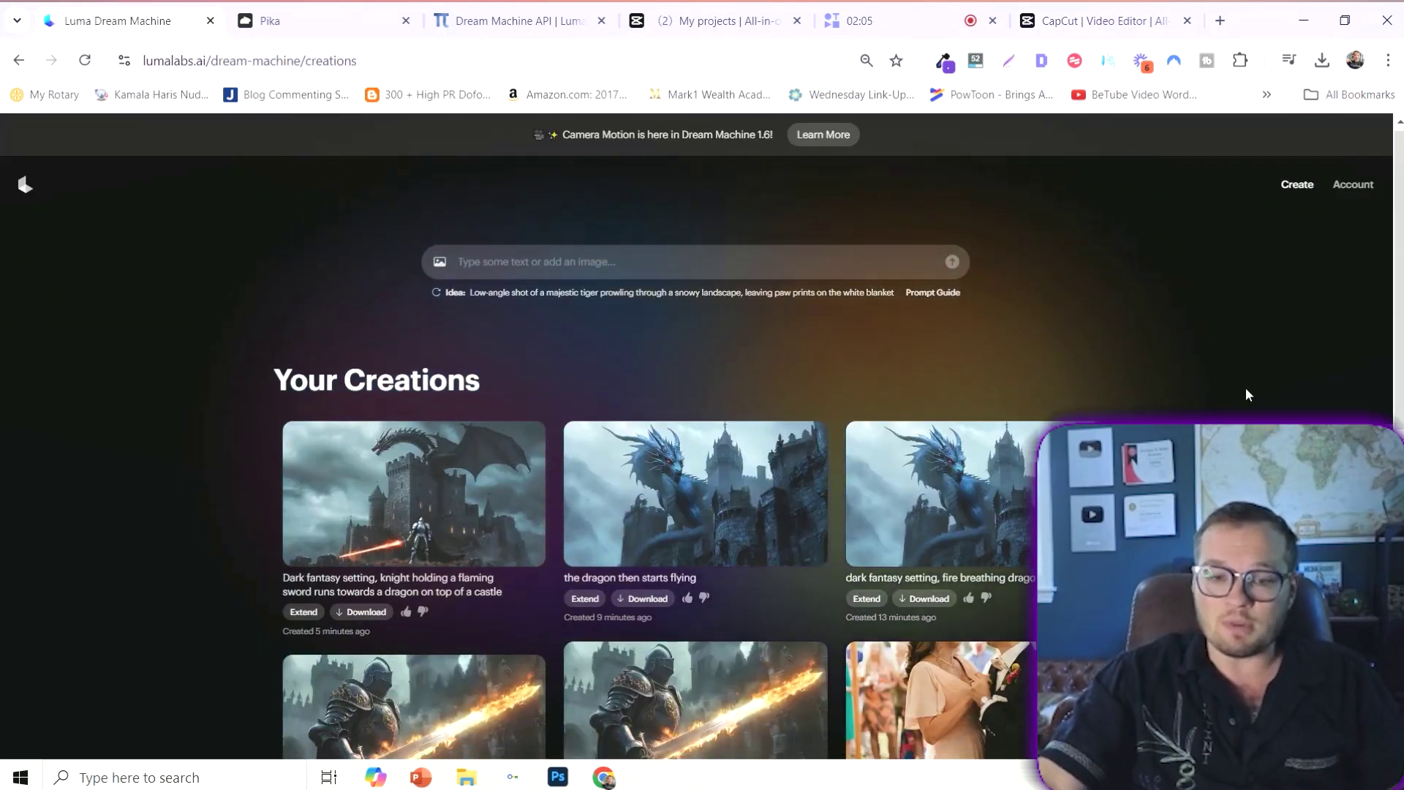
- Scroll through Your Creations to review the dragon, dragon-flying extension and flaming-sword knight clips
{"action": "scroll", "coordinate": [1243, 393], "scroll_direction": "down", "scroll_amount": 5}
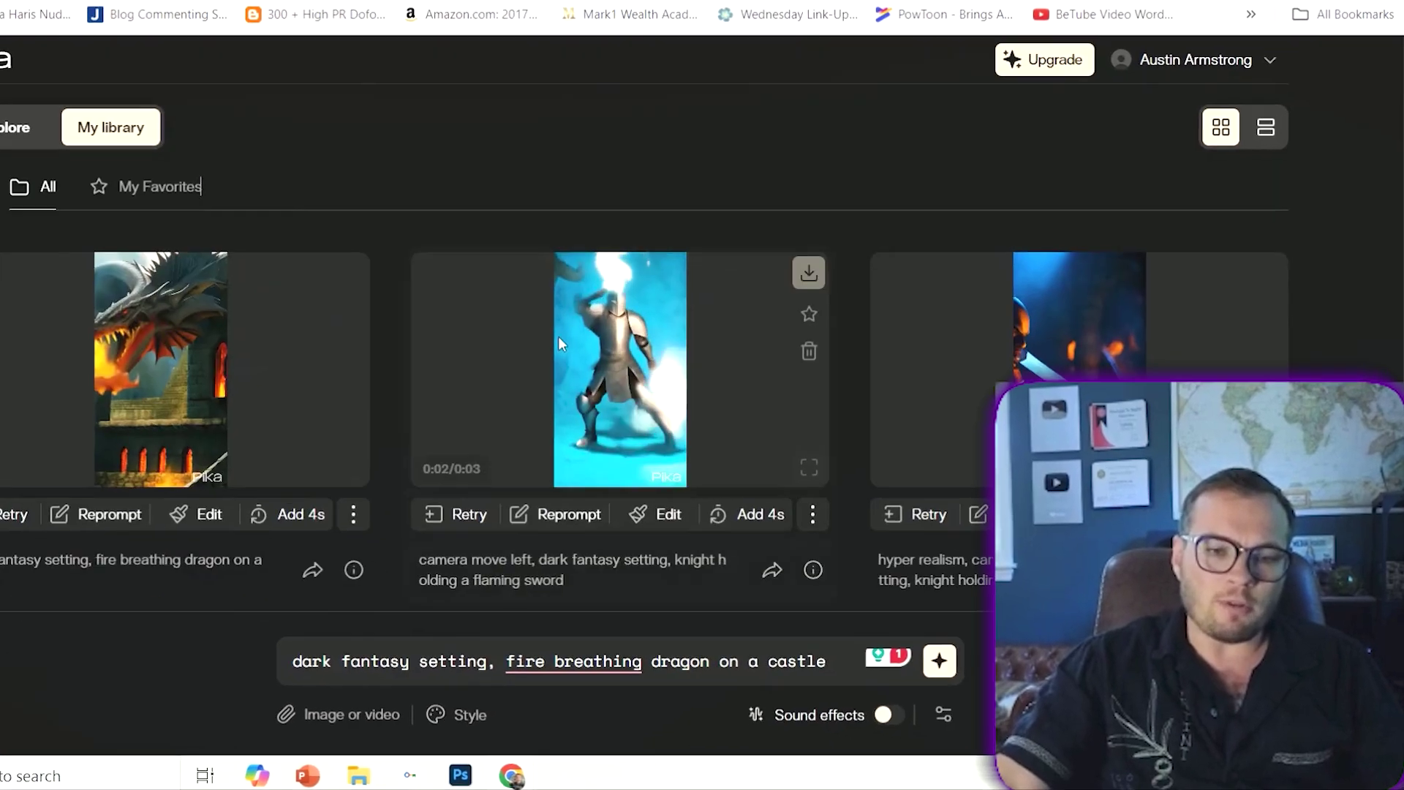
{"action": "scroll", "coordinate": [583, 337], "scroll_direction": "down", "scroll_amount": 5}
{"action": "scroll", "coordinate": [584, 337], "scroll_direction": "up", "scroll_amount": 5}
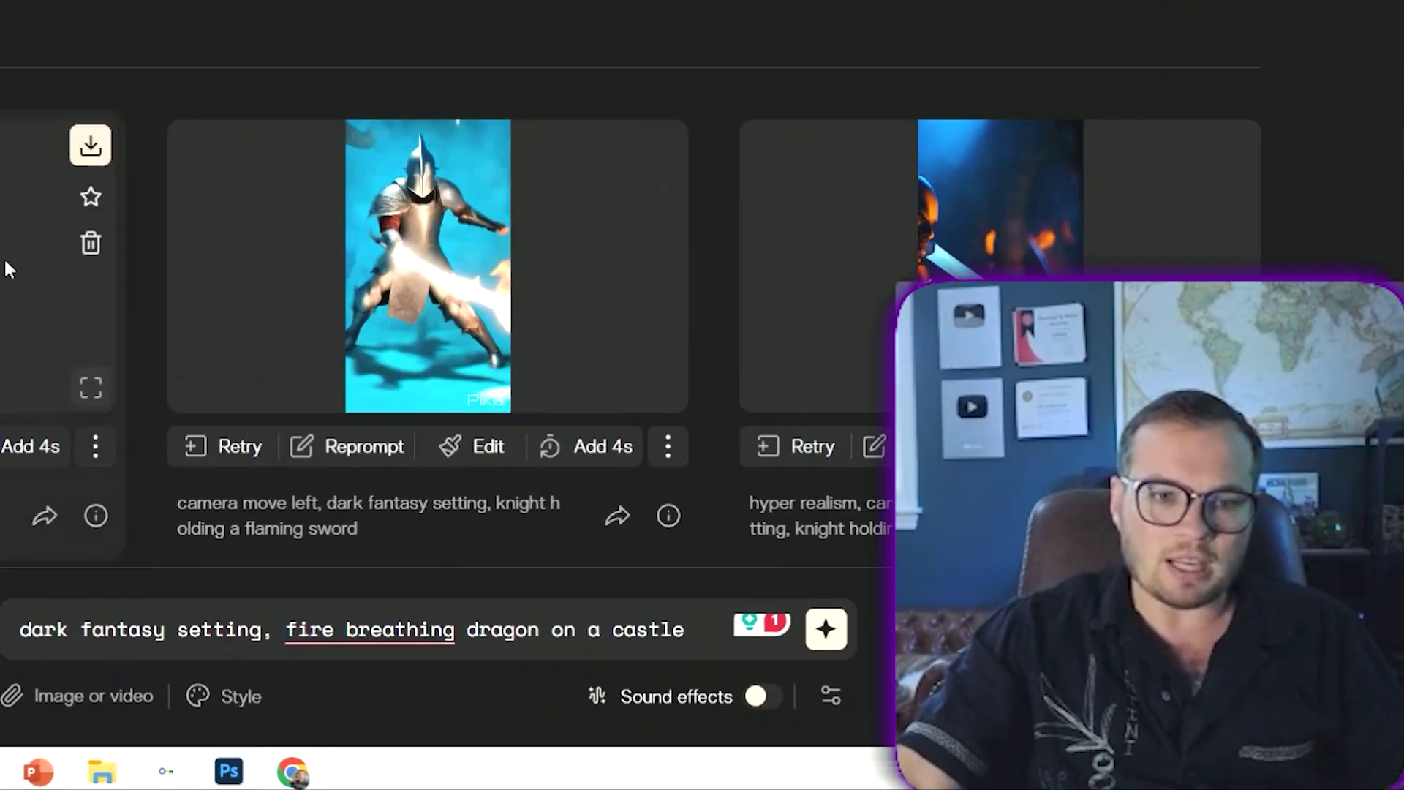
{"action": "scroll", "coordinate": [511, 257], "scroll_direction": "down", "scroll_amount": 5}
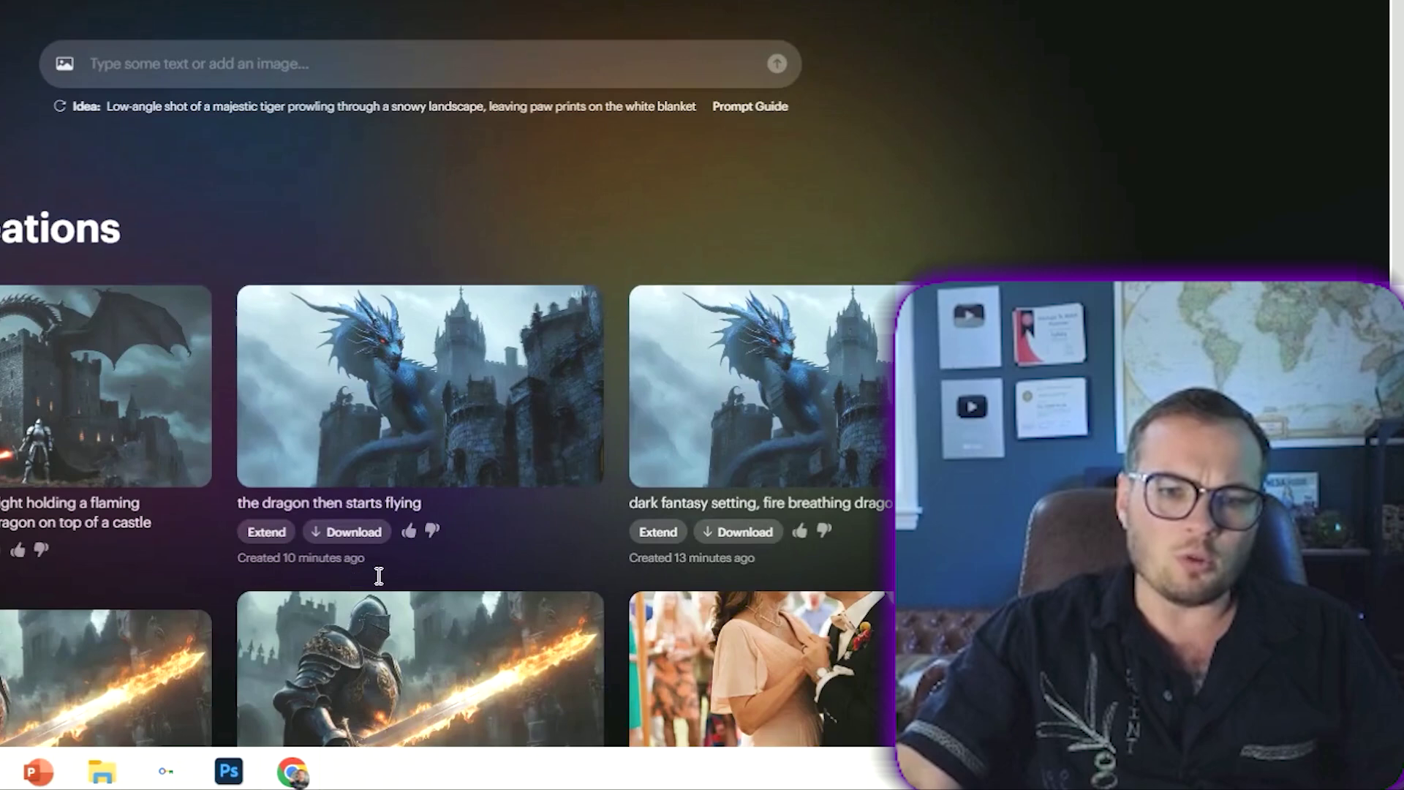
{"action": "scroll", "coordinate": [577, 354], "scroll_direction": "down", "scroll_amount": 5}
{"action": "scroll", "coordinate": [585, 183], "scroll_direction": "up", "scroll_amount": 5}
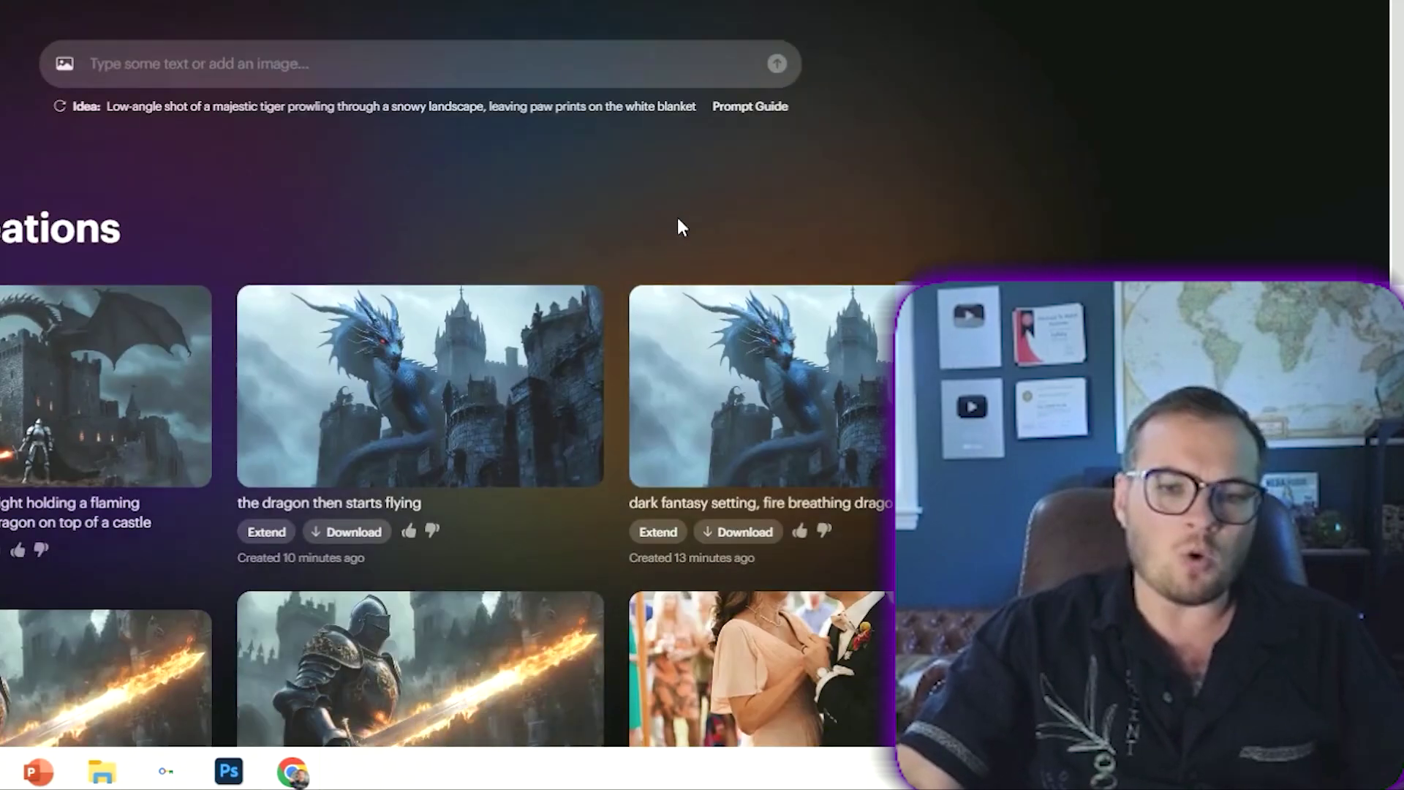